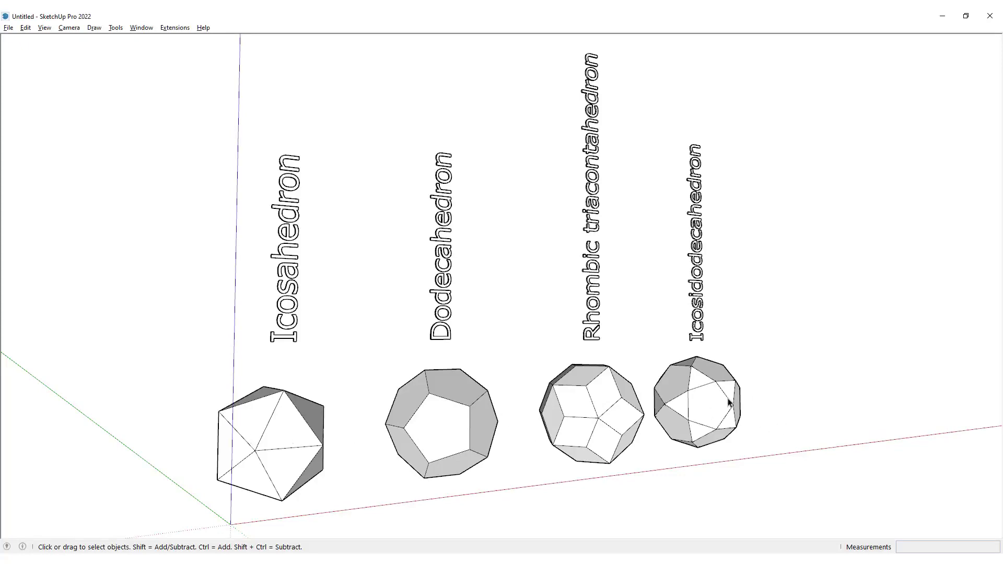
# Step: Draw a golden-section rectangle about 18 m by 30 m on the ground plane in front of the origin
pyautogui.moveTo(456, 341); pyautogui.dragTo(335, 319, button='middle')
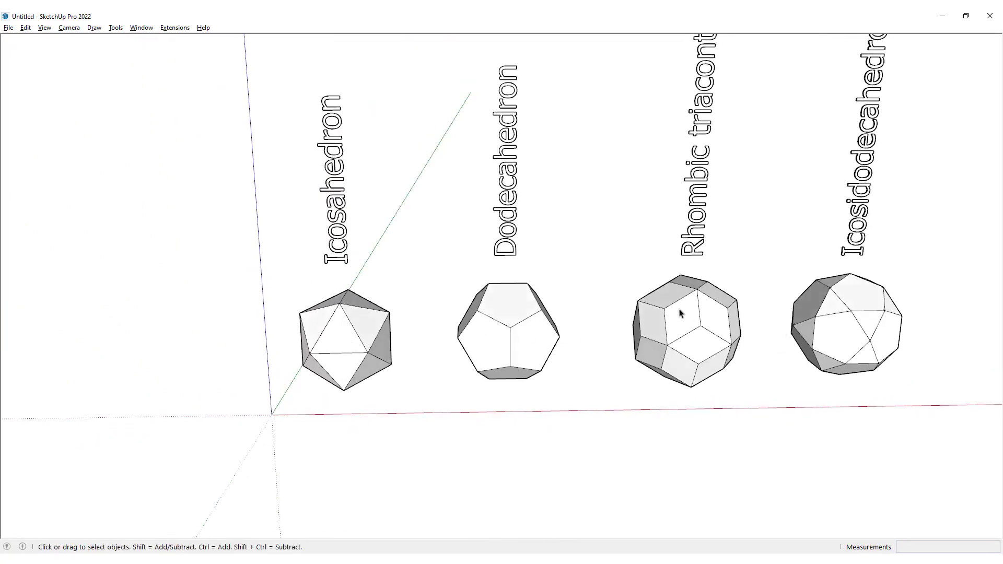
pyautogui.moveTo(681, 314); pyautogui.dragTo(652, 347, button='middle')
pyautogui.scroll(3, 320, 358)
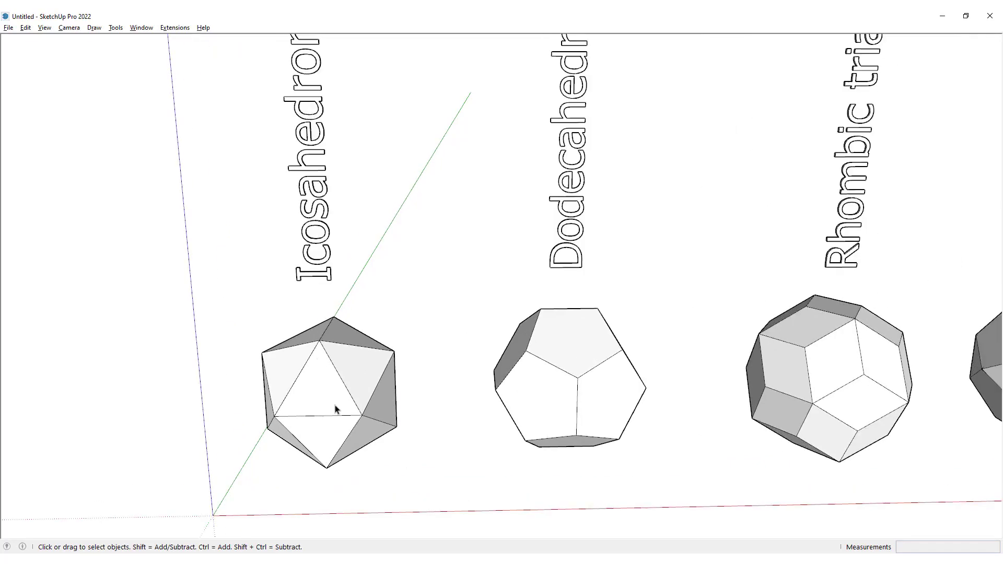
pyautogui.scroll(-3, 357, 271)
pyautogui.moveTo(353, 311); pyautogui.dragTo(419, 402, button='middle')
pyautogui.press('r')
pyautogui.scroll(3, 386, 388)
pyautogui.click(378, 402)
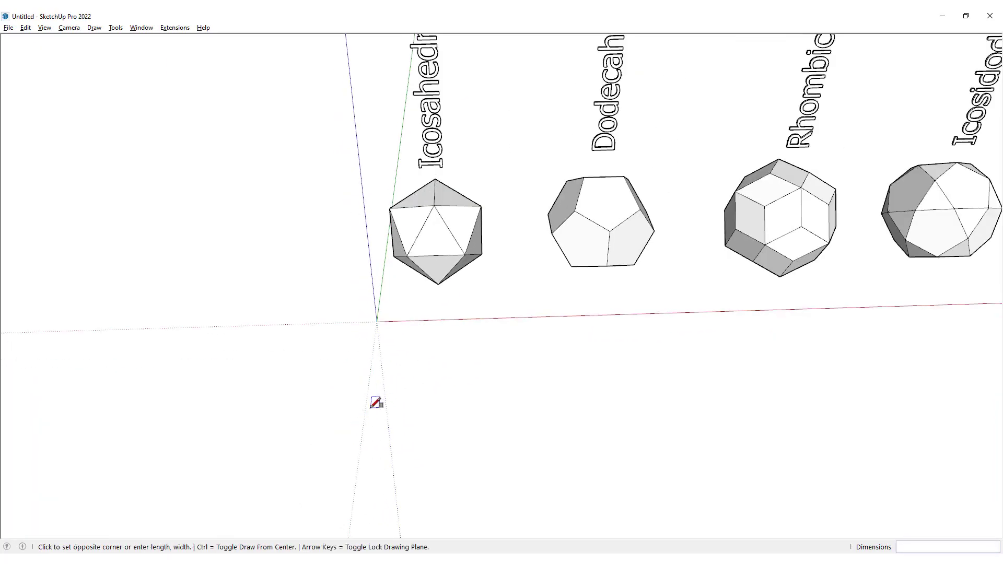
pyautogui.moveTo(426, 342); pyautogui.dragTo(441, 400, button='middle')
pyautogui.scroll(2, 442, 399)
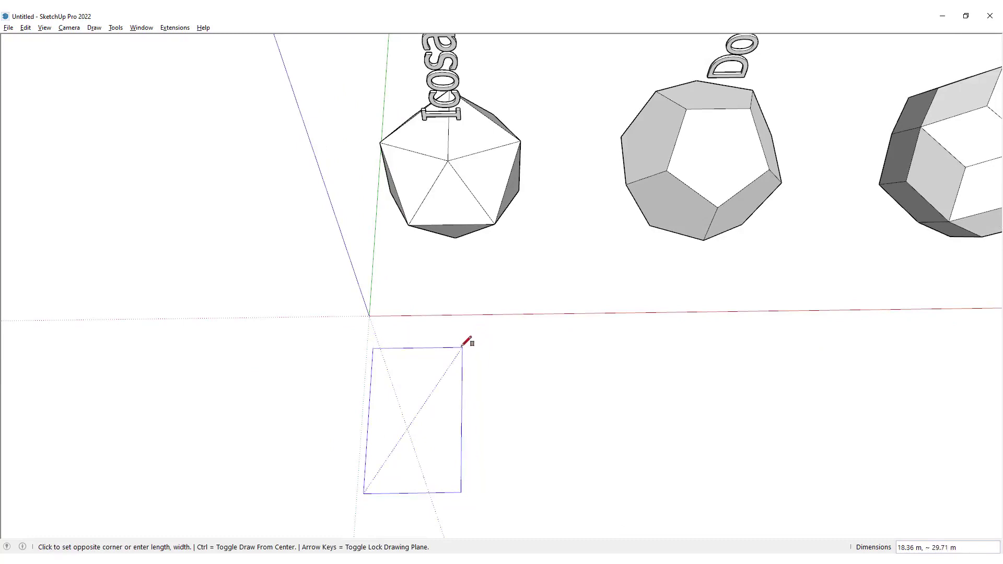
pyautogui.click(461, 349)
# Step: Select the rectangle's face and make it a component
pyautogui.press('space')
pyautogui.click(437, 389)
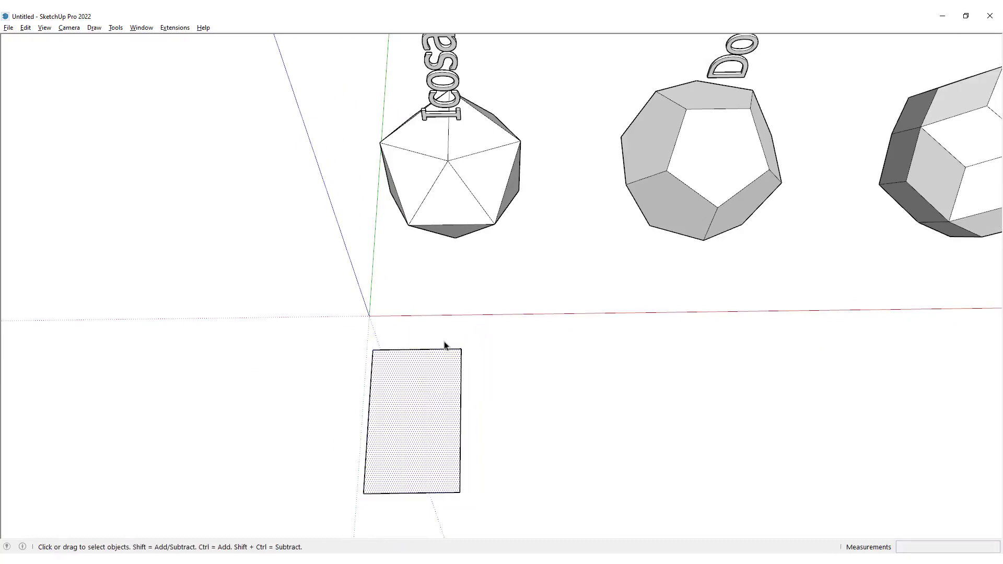
pyautogui.press('g')
pyautogui.moveTo(474, 387); pyautogui.dragTo(384, 392, button='middle')
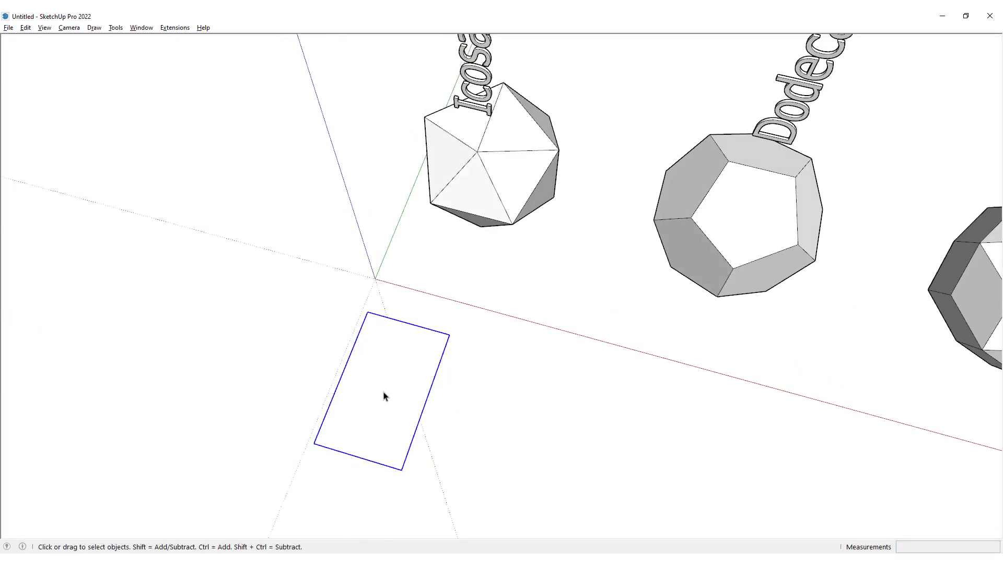
# Step: Create a copy of the rectangle about its centre, turned 90° within the ground plane
pyautogui.press('m')
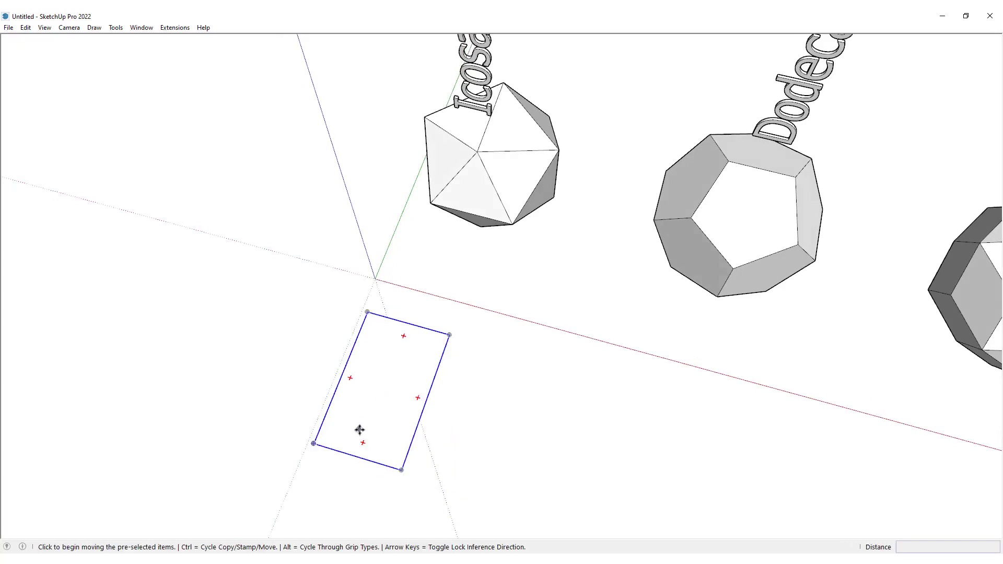
pyautogui.click(363, 440)
pyautogui.moveTo(438, 401); pyautogui.dragTo(356, 393, button='middle')
# Step: Rotate the copied rectangle 90° about its long centre line so it stands upright across the first one
pyautogui.press('m')
pyautogui.moveTo(422, 457); pyautogui.dragTo(385, 404, button='middle')
pyautogui.press('q')
pyautogui.press('m')
pyautogui.press('q')
pyautogui.press('m')
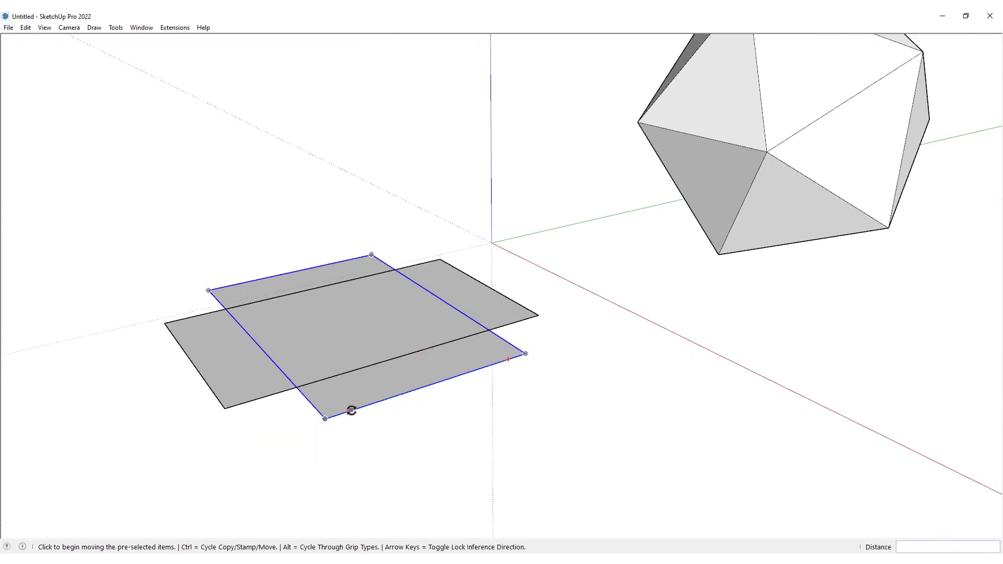
pyautogui.click(348, 411)
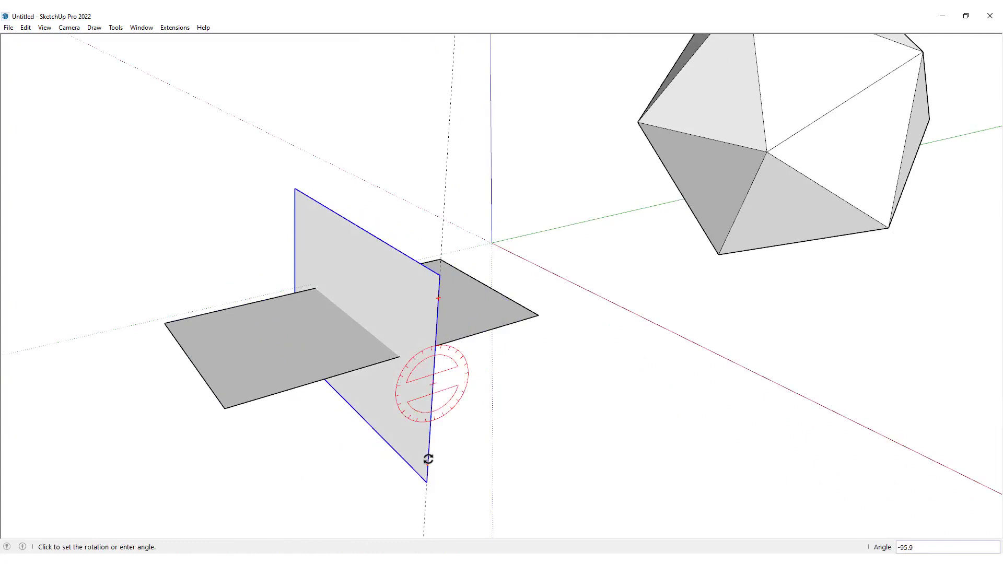
pyautogui.click(435, 459)
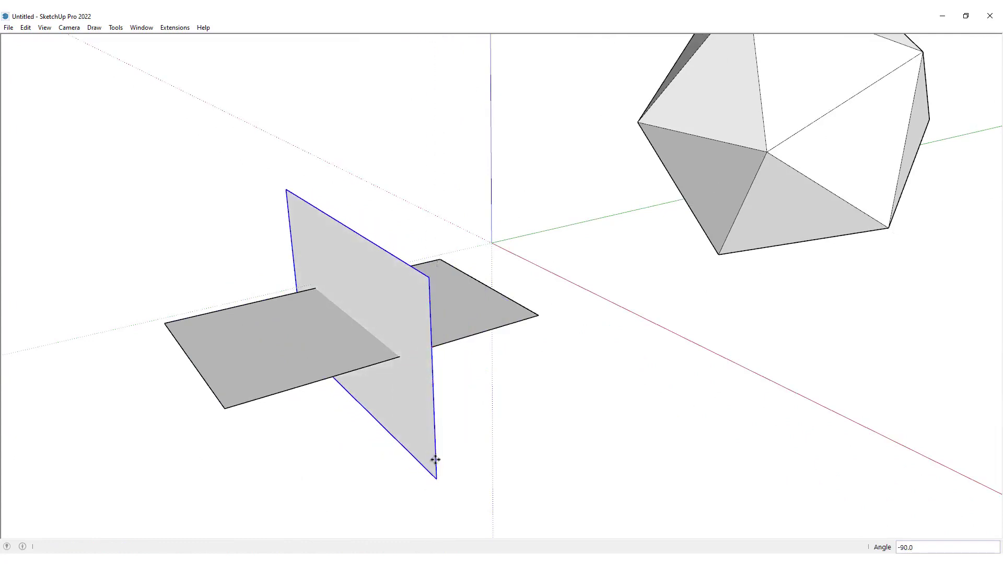
# Step: Copy the horizontal rectangle with a 90° rotation so the new copy stands upright on its short side
pyautogui.press('m')
pyautogui.moveTo(273, 225); pyautogui.dragTo(302, 226, button='middle')
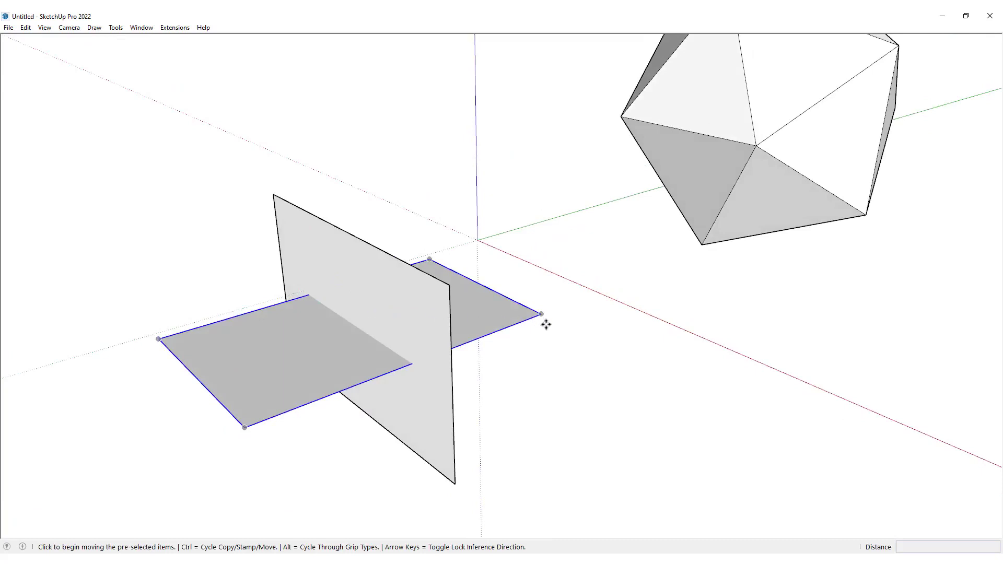
pyautogui.click(517, 323)
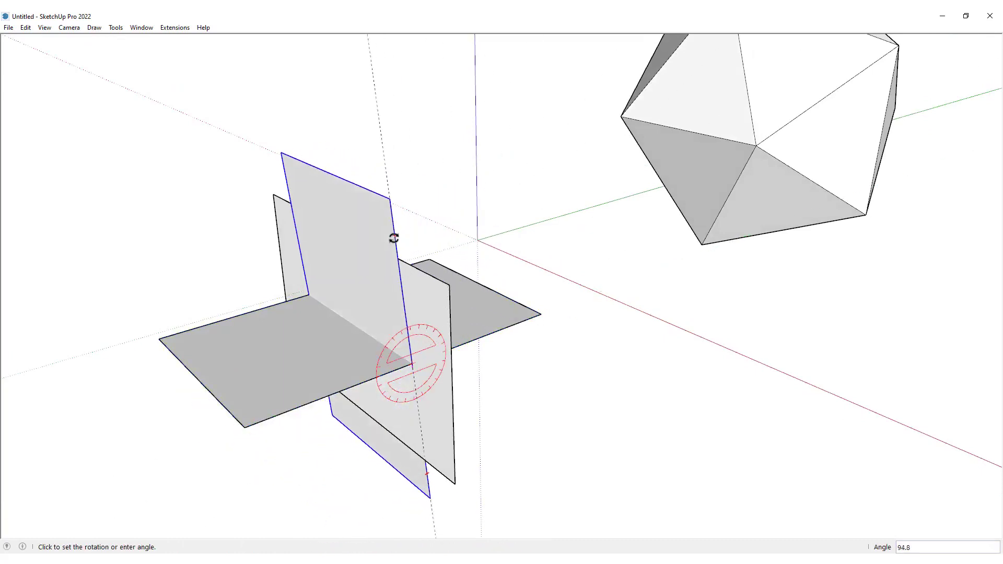
pyautogui.click(405, 233)
# Step: Rotate the third rectangle 90° about the vertical axis so all three rectangles are mutually perpendicular
pyautogui.moveTo(385, 262); pyautogui.dragTo(455, 400, button='middle')
pyautogui.click(454, 405)
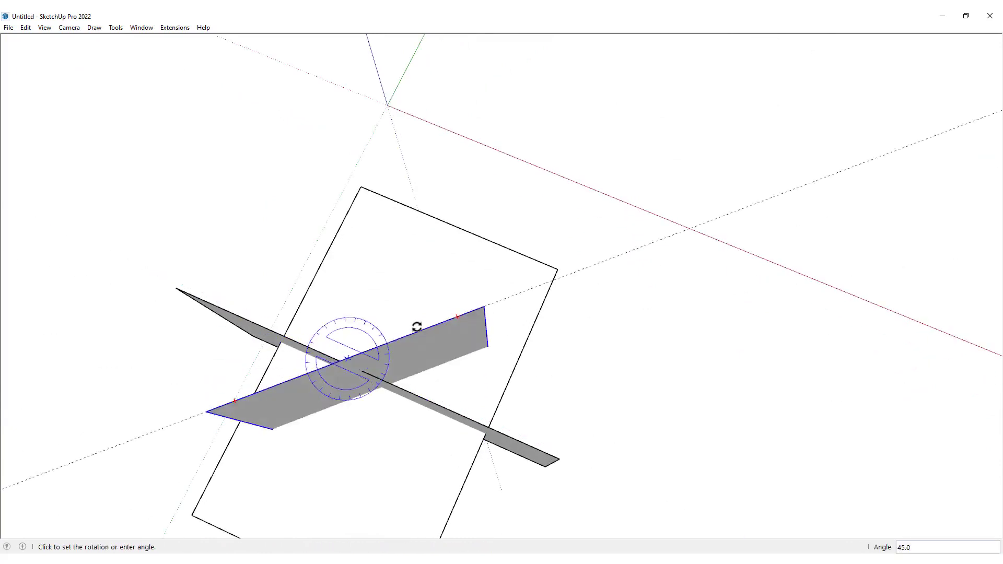
pyautogui.click(374, 300)
pyautogui.press('space')
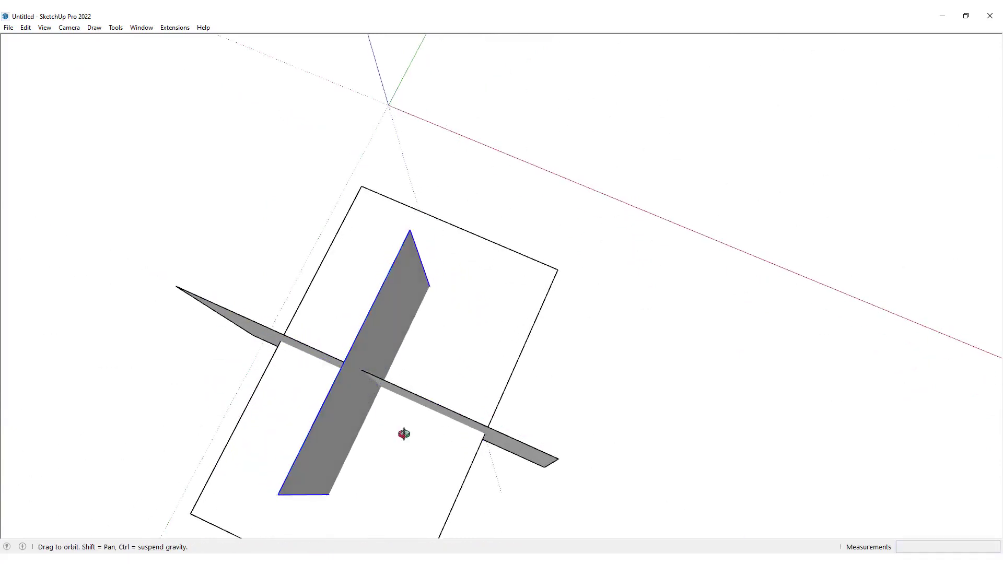
# Step: Draw lines joining the corners of the three rectangles to form the first triangular faces on the upper side
pyautogui.moveTo(418, 450); pyautogui.dragTo(316, 225, button='middle')
pyautogui.scroll(-4, 316, 226)
pyautogui.moveTo(477, 194); pyautogui.dragTo(479, 365, button='middle')
pyautogui.scroll(2, 362, 312)
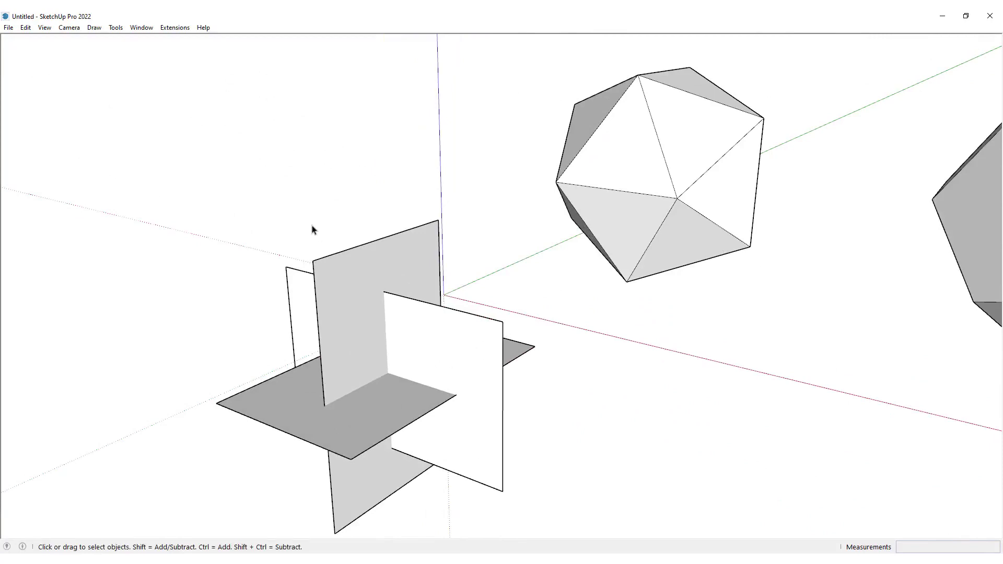
pyautogui.moveTo(437, 263); pyautogui.dragTo(471, 313, button='middle')
pyautogui.press('l')
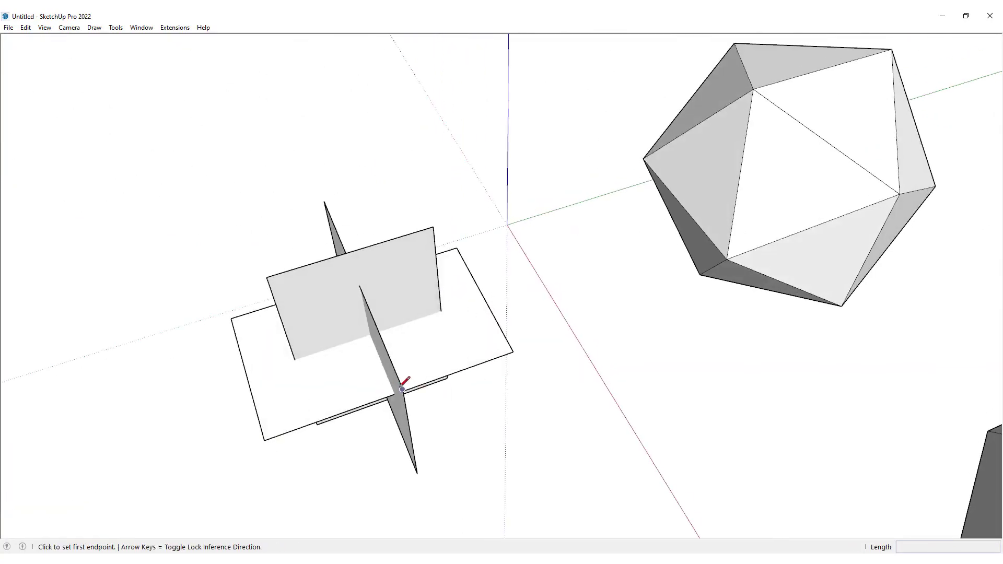
pyautogui.click(403, 387)
pyautogui.scroll(-2, 763, 163)
pyautogui.moveTo(763, 163); pyautogui.dragTo(450, 414, button='middle')
pyautogui.click(561, 376)
pyautogui.click(472, 449)
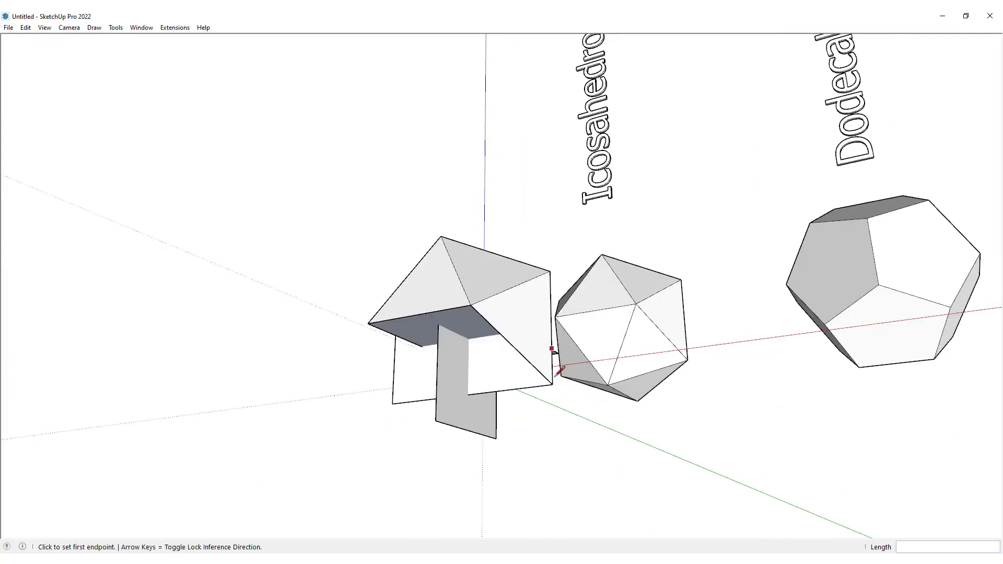
# Step: Connect neighbouring rectangle corners on the opposite side with lines to extend the shell of triangular faces
pyautogui.click(470, 305)
pyautogui.moveTo(392, 331); pyautogui.dragTo(441, 382, button='middle')
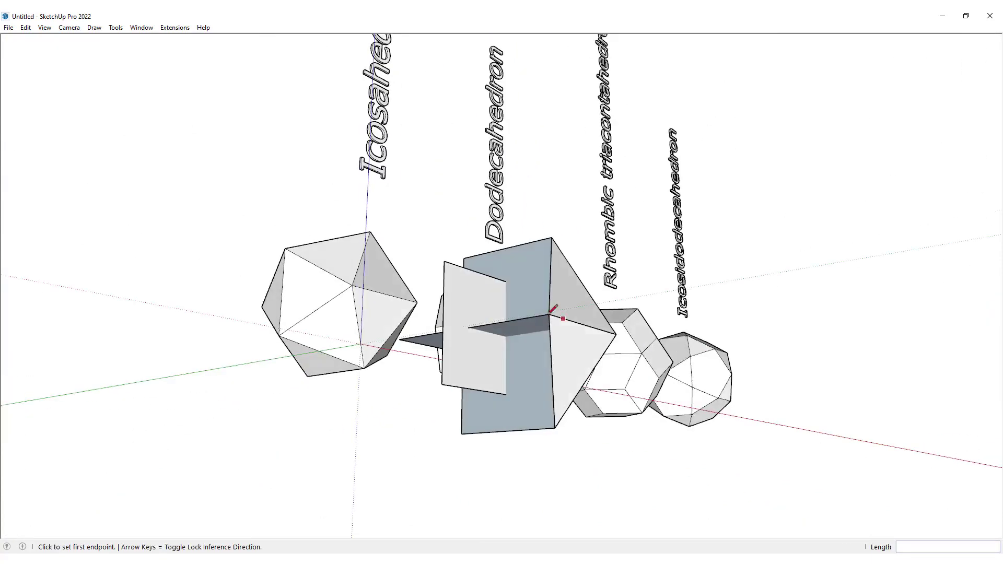
pyautogui.click(554, 428)
pyautogui.click(549, 315)
pyautogui.click(444, 262)
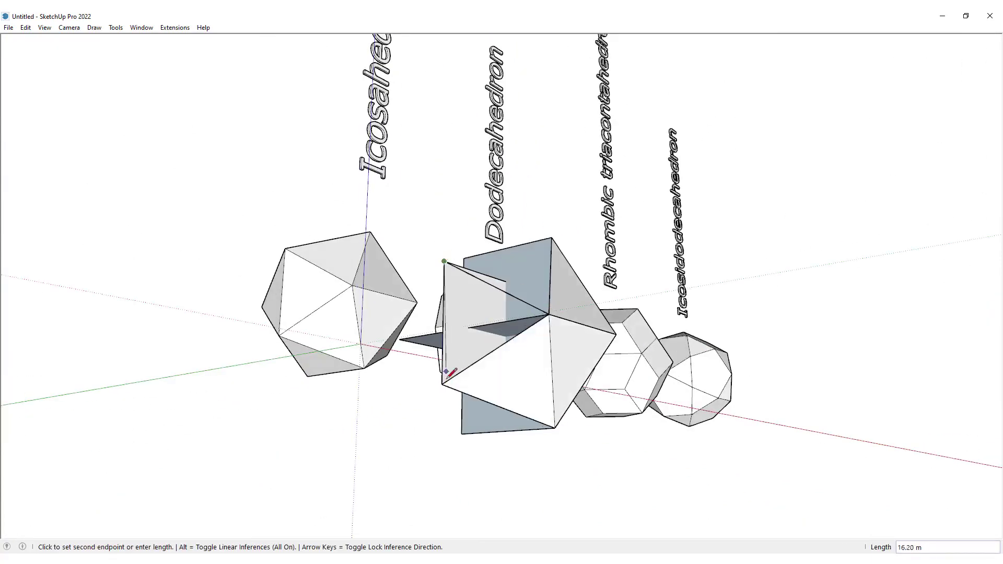
pyautogui.click(442, 384)
pyautogui.click(444, 262)
pyautogui.click(552, 238)
# Step: Join the remaining corners around the top with lines to close the upper triangles
pyautogui.moveTo(536, 236); pyautogui.dragTo(543, 366, button='middle')
pyautogui.click(484, 304)
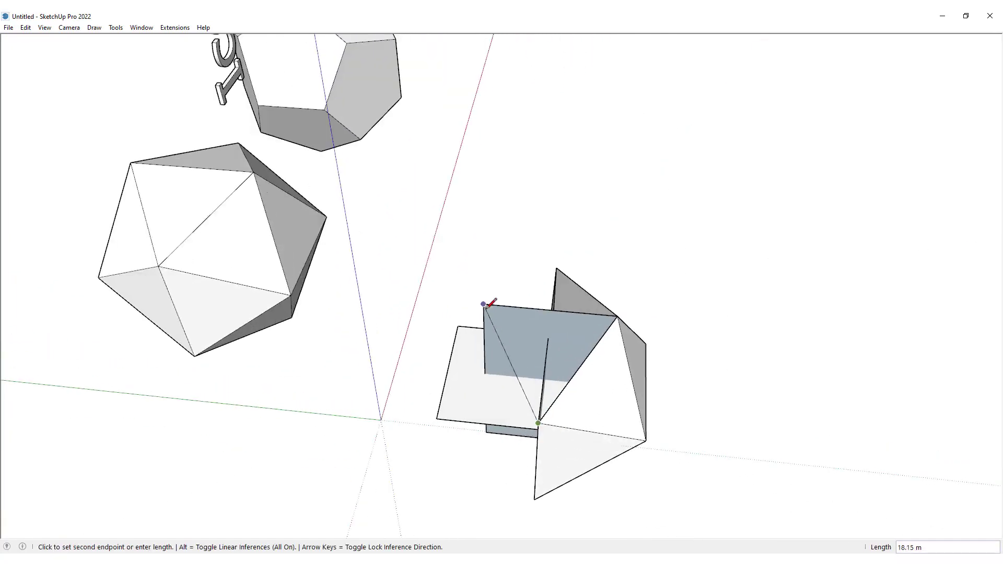
pyautogui.click(556, 268)
pyautogui.click(483, 304)
pyautogui.click(539, 423)
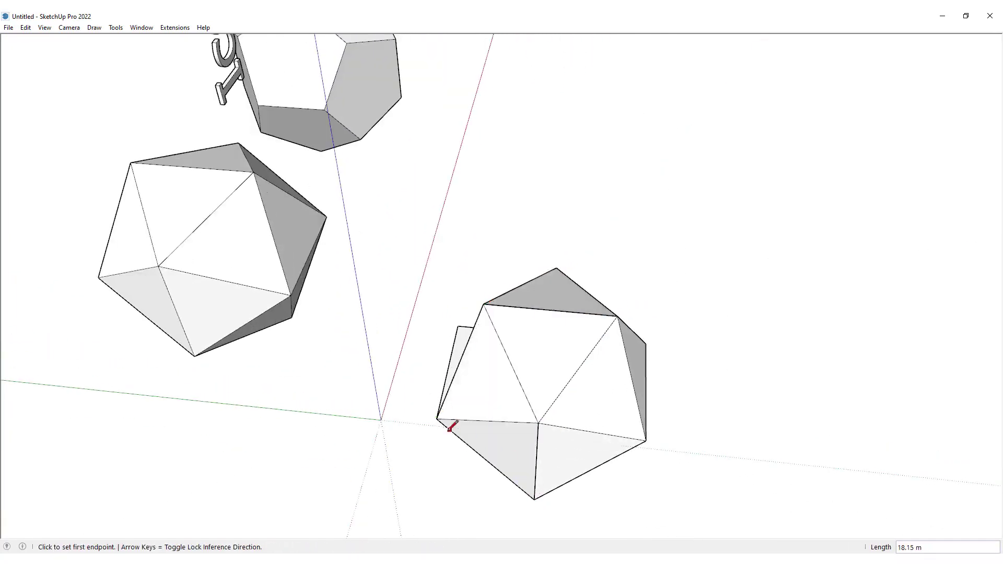
pyautogui.click(458, 326)
pyautogui.click(483, 304)
# Step: Draw corner-to-corner edges across the open back and lower sides to add more triangular faces
pyautogui.moveTo(483, 304); pyautogui.dragTo(609, 387, button='middle')
pyautogui.click(473, 273)
pyautogui.click(609, 388)
pyautogui.click(609, 388)
pyautogui.click(477, 370)
pyautogui.moveTo(477, 370); pyautogui.dragTo(573, 152, button='middle')
pyautogui.click(592, 241)
pyautogui.click(634, 405)
pyautogui.click(678, 368)
# Step: Draw the last missing edges on the underside to close the icosahedron
pyautogui.moveTo(678, 369); pyautogui.dragTo(465, 112, button='middle')
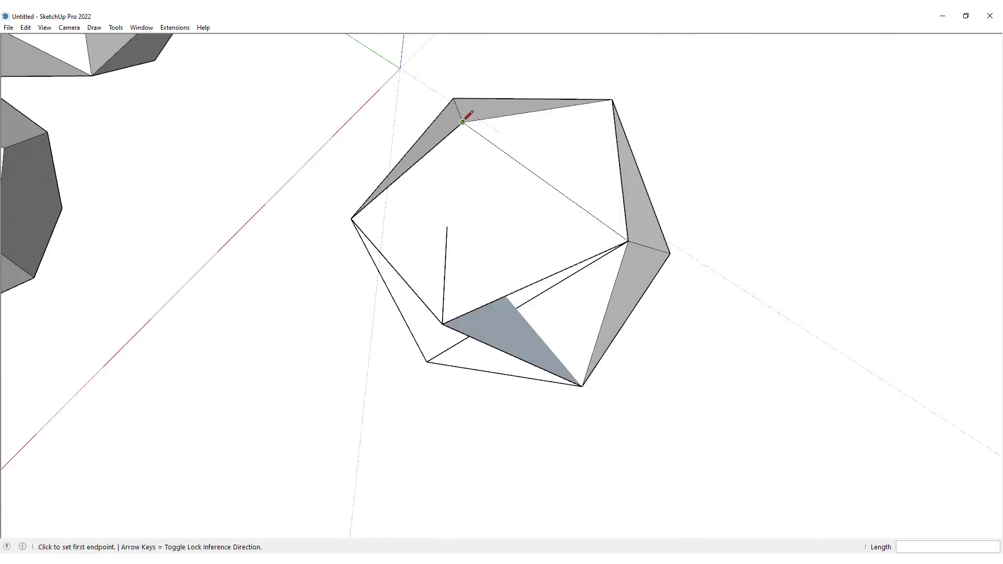
pyautogui.click(582, 386)
pyautogui.click(443, 324)
pyautogui.moveTo(443, 324); pyautogui.dragTo(824, 255, button='middle')
pyautogui.click(508, 275)
pyautogui.click(396, 332)
# Step: Select the two wrongly oriented triangular faces and reverse them so they face outward
pyautogui.press('space')
pyautogui.click(490, 187)
pyautogui.keyDown('shift'); pyautogui.click(570, 230); pyautogui.keyUp('shift')
pyautogui.rightClick(569, 230)
pyautogui.click(574, 368)
pyautogui.moveTo(618, 199); pyautogui.dragTo(470, 201, button='middle')
pyautogui.click(471, 202)
# Step: Select all connected faces and edges of the icosahedron and group them
pyautogui.moveTo(332, 166); pyautogui.dragTo(614, 266, button='middle')
pyautogui.tripleClick(520, 220)
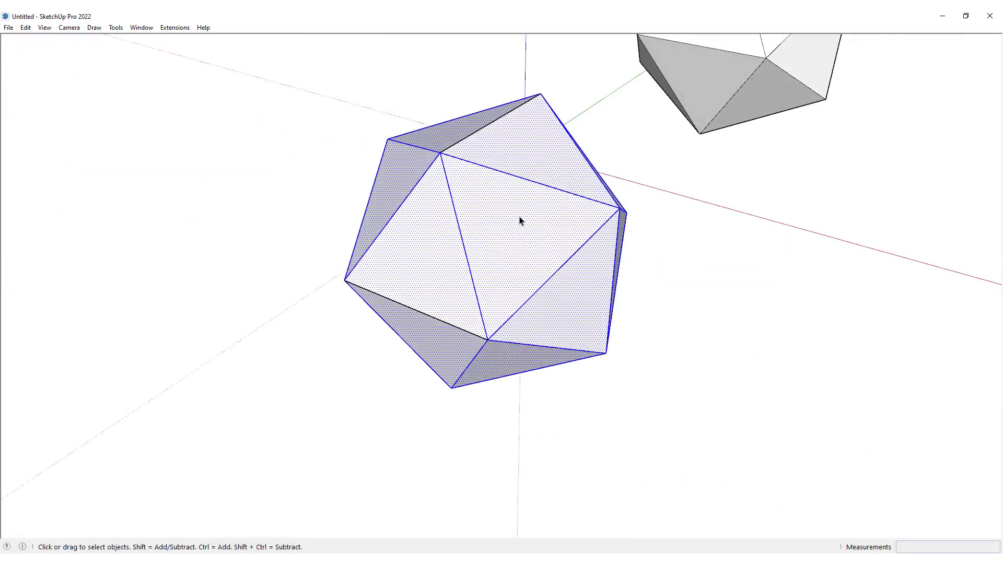
pyautogui.hotkey('ctrl', 'g')
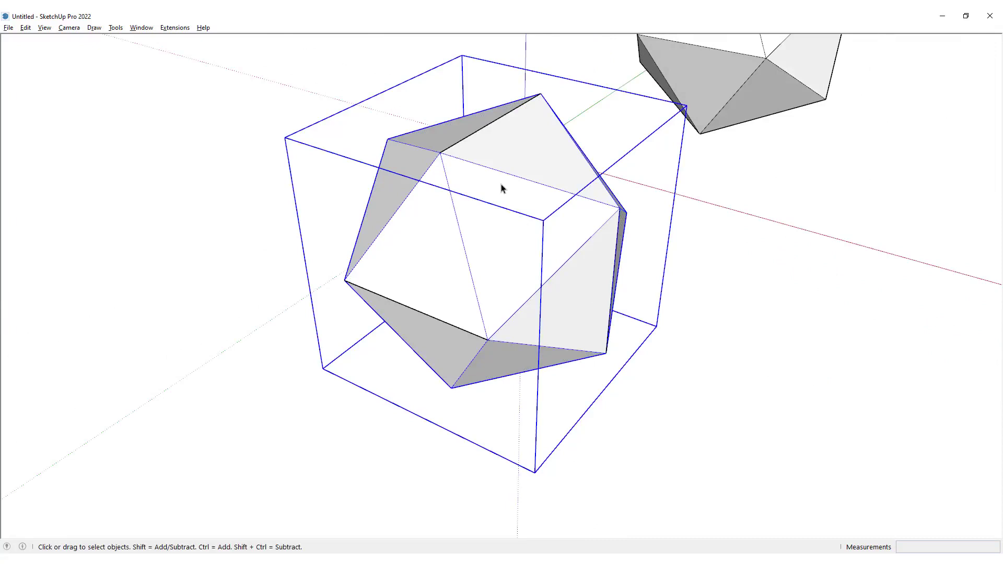
# Step: Check the icosahedron for errors with Solid Inspector² and close the report
pyautogui.press('i')
pyautogui.click(196, 212)
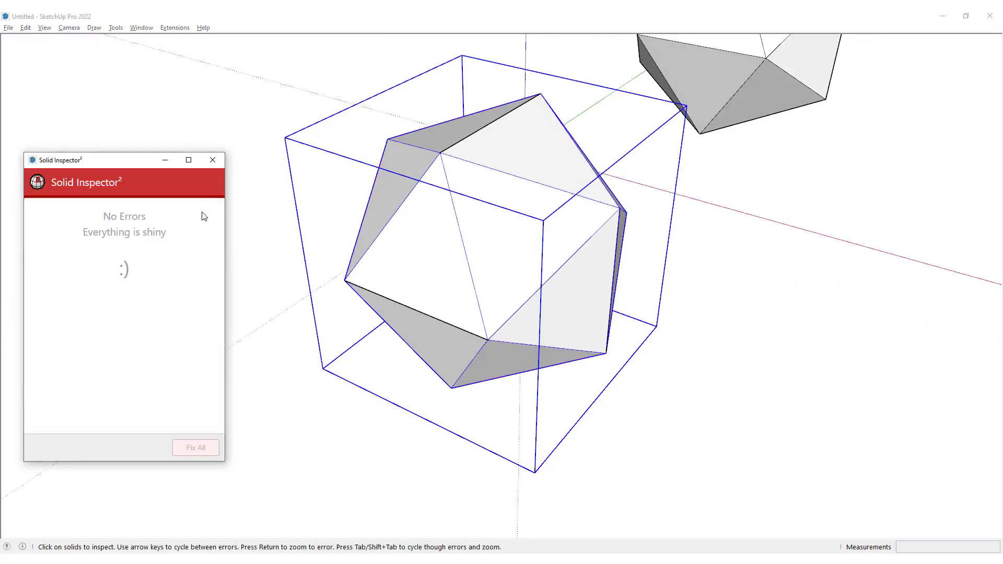
pyautogui.click(211, 161)
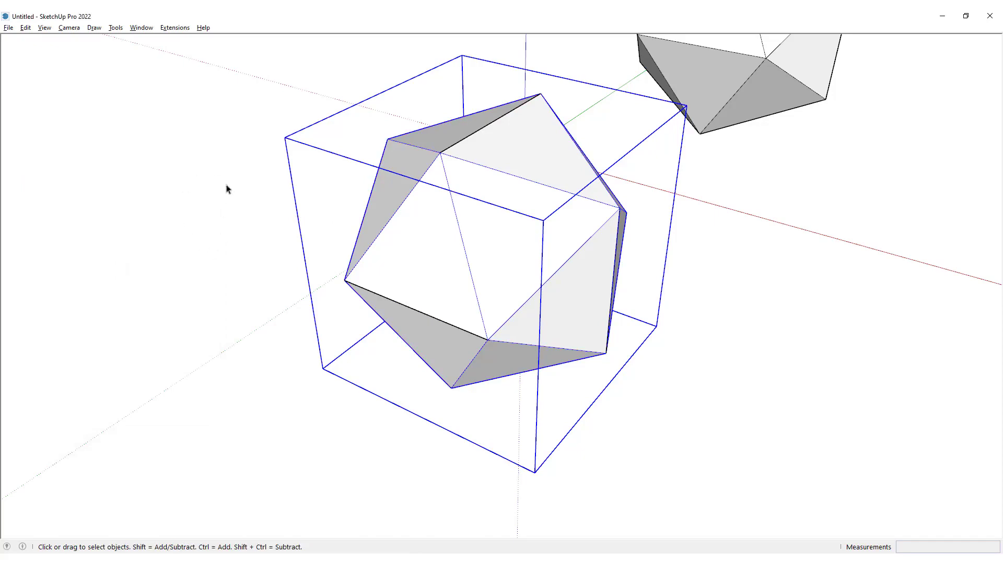
# Step: Move the icosahedron about 51 m away from the three rectangles into free space
pyautogui.moveTo(523, 222); pyautogui.dragTo(506, 279, button='middle')
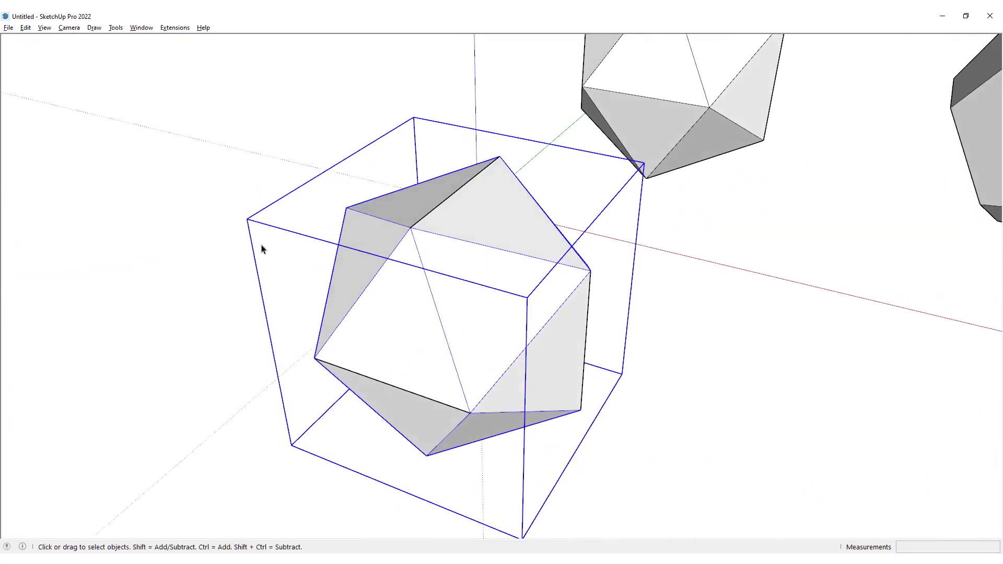
pyautogui.scroll(-5, 454, 266)
pyautogui.moveTo(448, 246); pyautogui.dragTo(488, 267, button='middle')
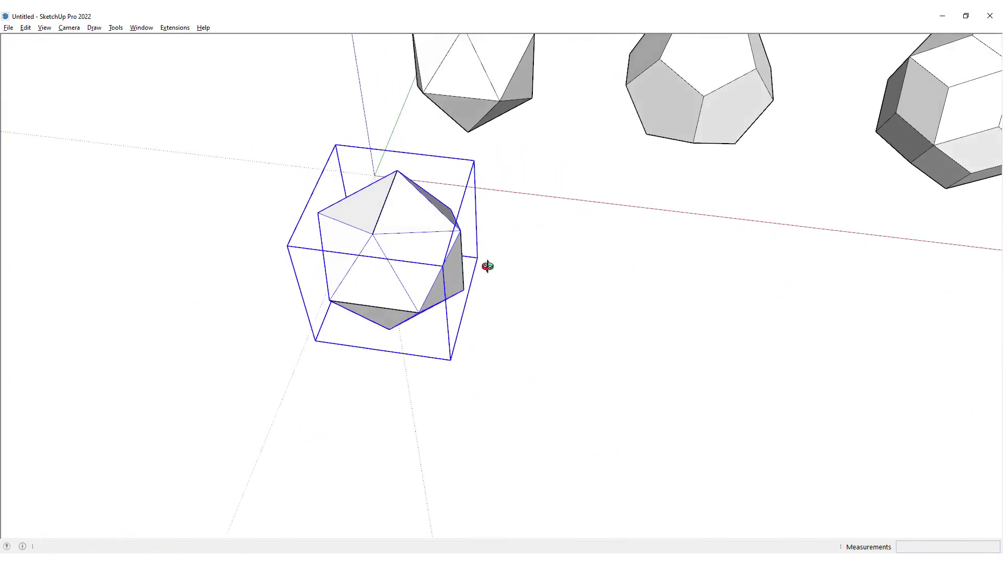
pyautogui.press('m')
pyautogui.click(482, 332)
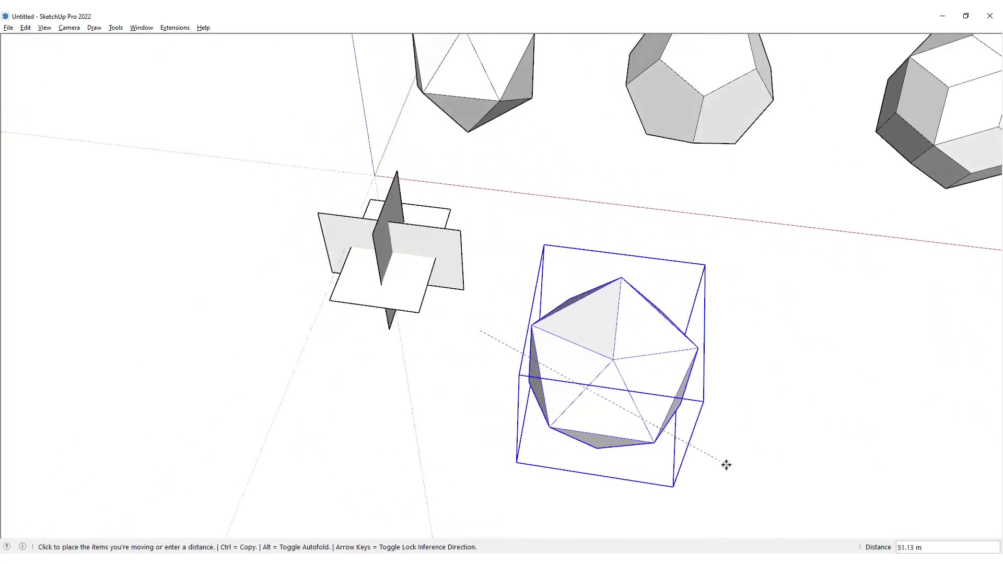
pyautogui.click(730, 444)
pyautogui.press('space')
# Step: Place a copy of the icosahedron about 49 m beside it along the red axis
pyautogui.moveTo(731, 448); pyautogui.dragTo(624, 369, button='middle')
pyautogui.scroll(3, 532, 344)
pyautogui.moveTo(533, 345); pyautogui.dragTo(593, 258, button='middle')
pyautogui.scroll(-6, 559, 297)
pyautogui.moveTo(587, 315); pyautogui.dragTo(467, 363, button='middle')
pyautogui.scroll(-3, 498, 293)
pyautogui.keyDown('shift'); pyautogui.moveTo(540, 225); pyautogui.dragTo(444, 266, button='middle'); pyautogui.keyUp('shift')
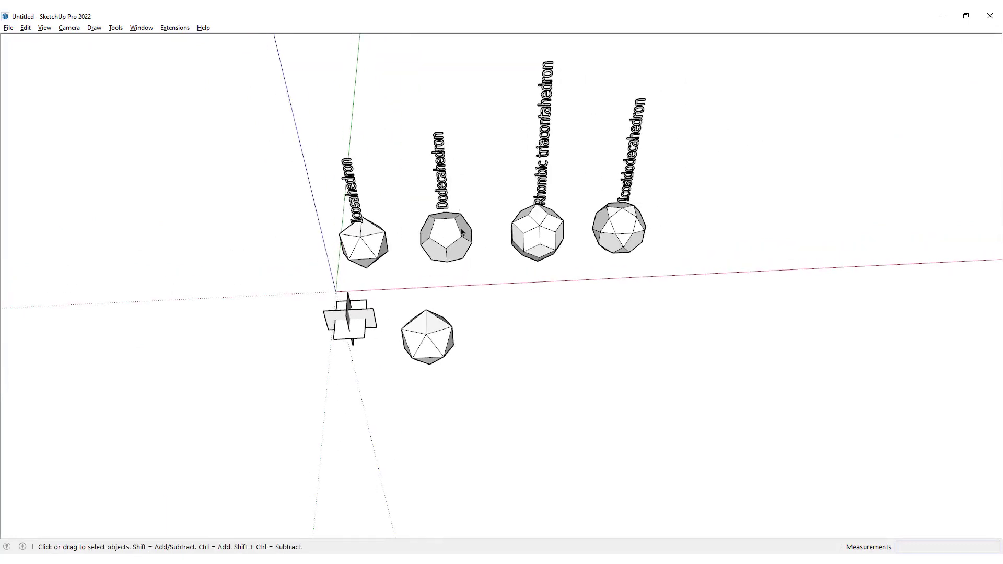
pyautogui.click(428, 340)
pyautogui.press('m')
pyautogui.click(418, 387)
pyautogui.press('ctrl')
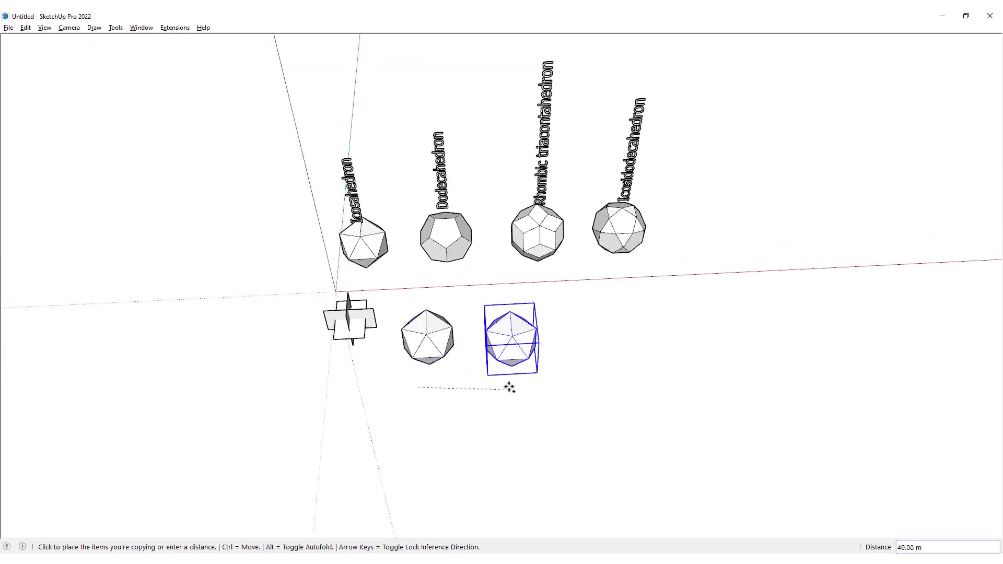
pyautogui.click(509, 385)
pyautogui.press('space')
# Step: Open the copied icosahedron for editing and select all of its geometry
pyautogui.scroll(5, 520, 342)
pyautogui.moveTo(519, 343); pyautogui.dragTo(515, 252, button='middle')
pyautogui.scroll(2, 515, 249)
pyautogui.doubleClick(505, 286)
pyautogui.hotkey('ctrl', 'a')
pyautogui.moveTo(505, 289)
pyautogui.mouseDown(button='middle')
pyautogui.moveTo(483, 297)
pyautogui.moveTo(506, 280)
pyautogui.mouseUp(button='middle')
# Step: Enable the s4u-Components toolbar and place it floating in the free area beside the model
pyautogui.click(45, 27)
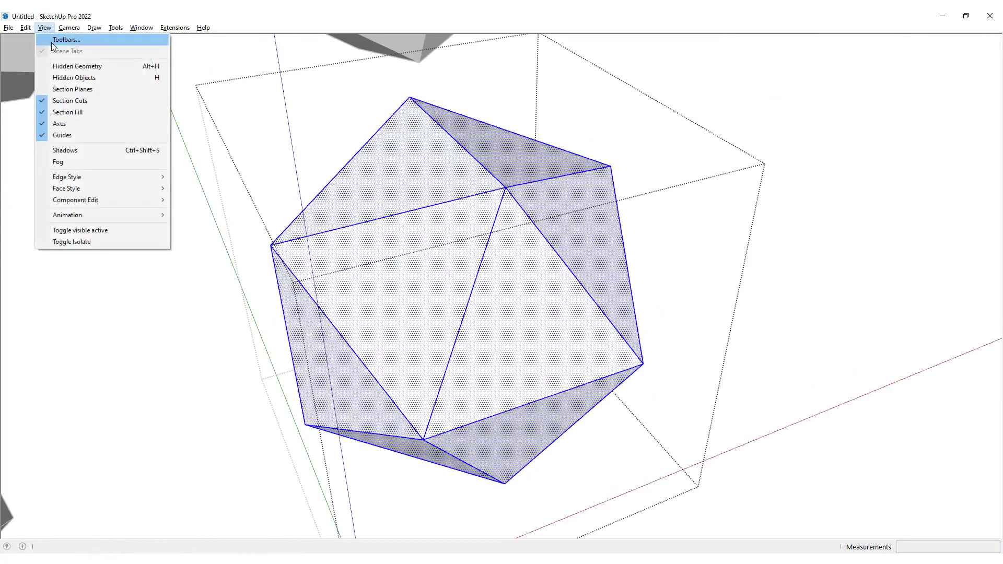
pyautogui.click(62, 36)
pyautogui.moveTo(517, 264); pyautogui.dragTo(518, 308)
pyautogui.click(409, 261)
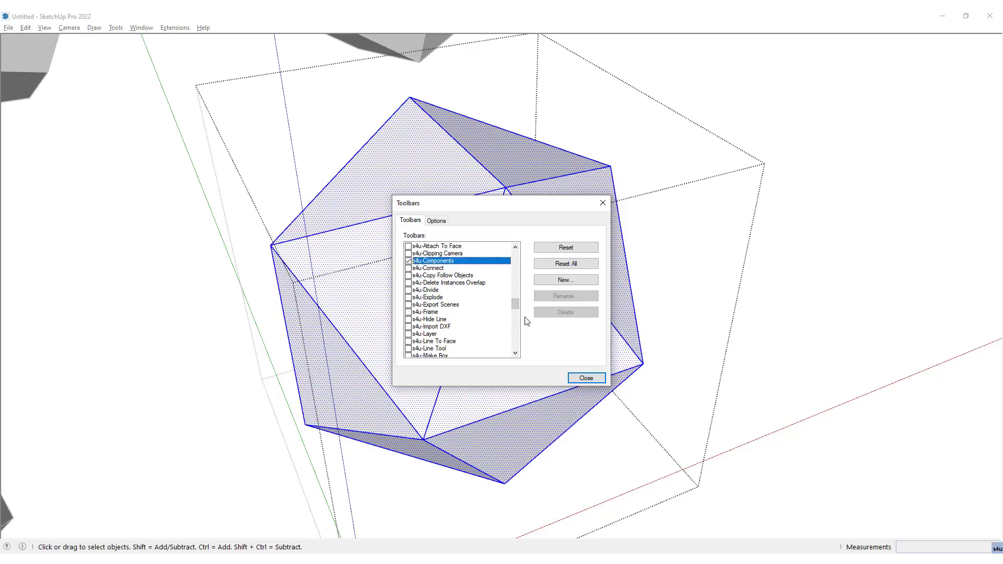
pyautogui.click(585, 377)
pyautogui.moveTo(995, 547); pyautogui.dragTo(717, 95)
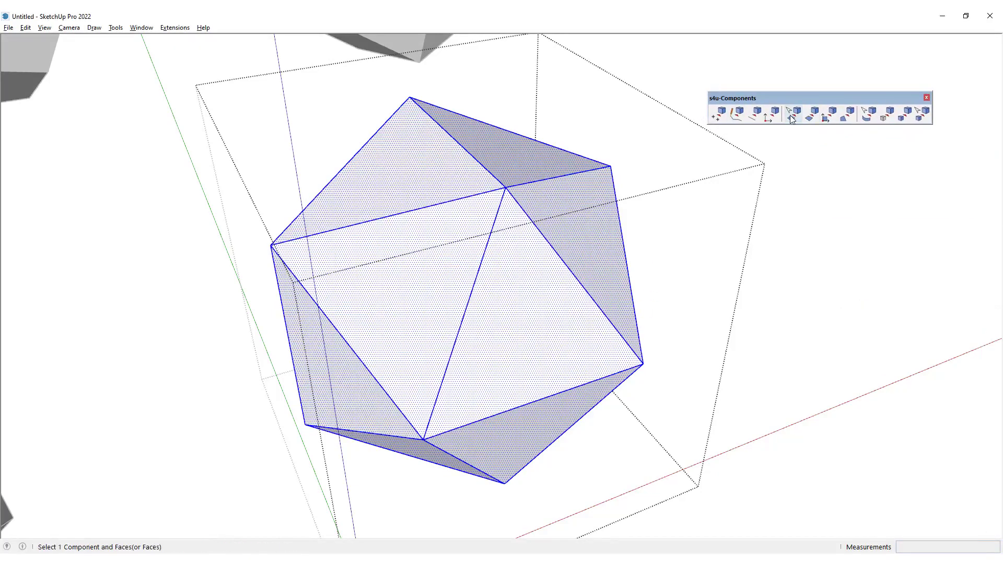
# Step: Convert the selected triangular faces into components with s4u-Components and open one triangle for editing
pyautogui.click(835, 122)
pyautogui.doubleClick(534, 270)
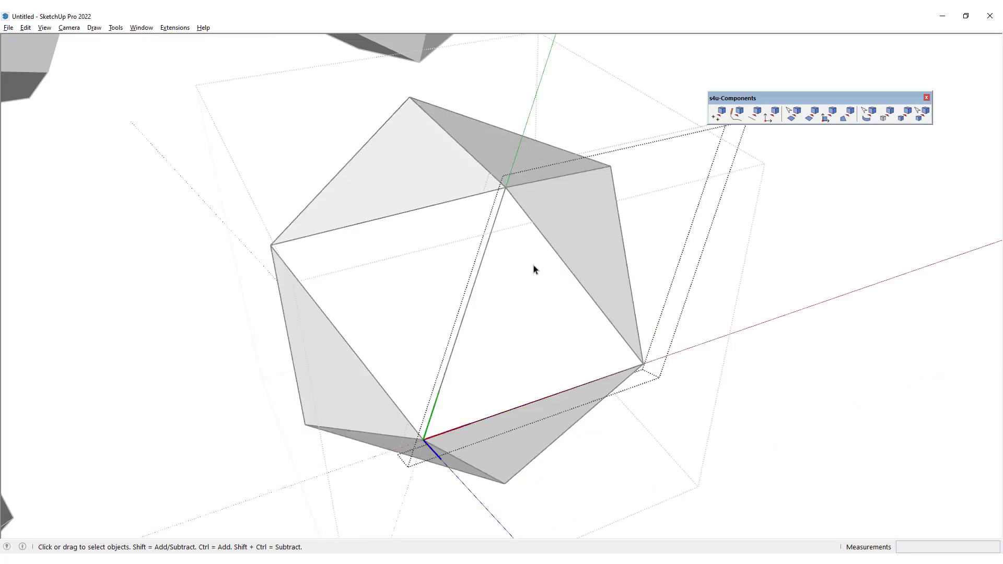
# Step: Draw the three medians of the triangle, from each corner to the opposite edge's midpoint, to locate its centre
pyautogui.click(527, 312)
pyautogui.moveTo(527, 313); pyautogui.dragTo(466, 298, button='middle')
pyautogui.press('l')
pyautogui.click(334, 426)
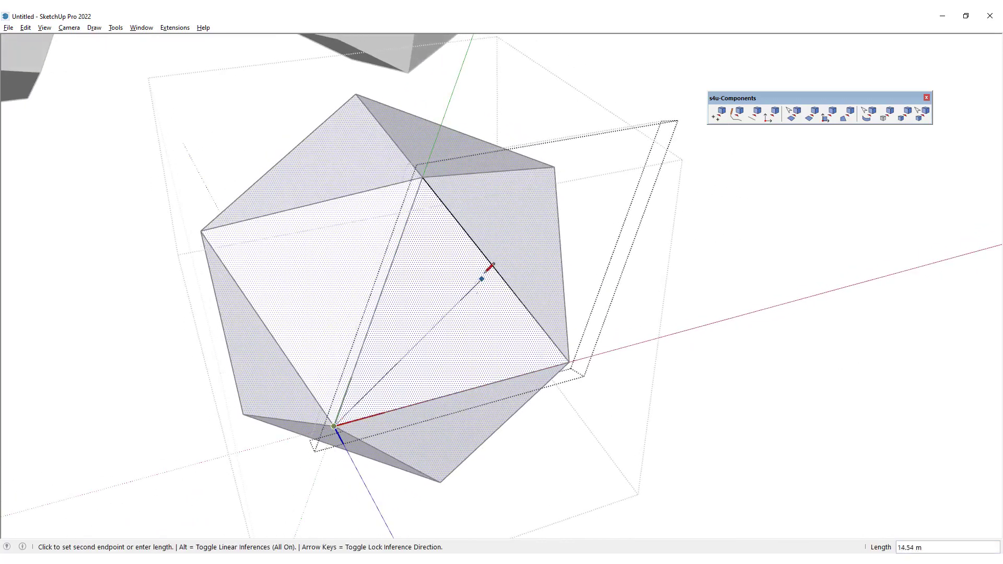
pyautogui.click(500, 274)
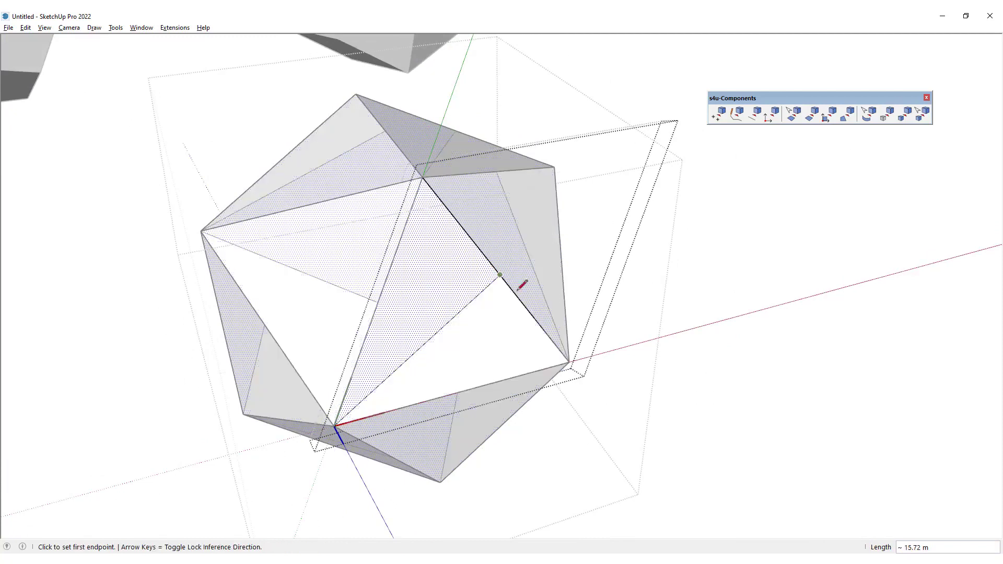
pyautogui.click(570, 361)
pyautogui.click(201, 231)
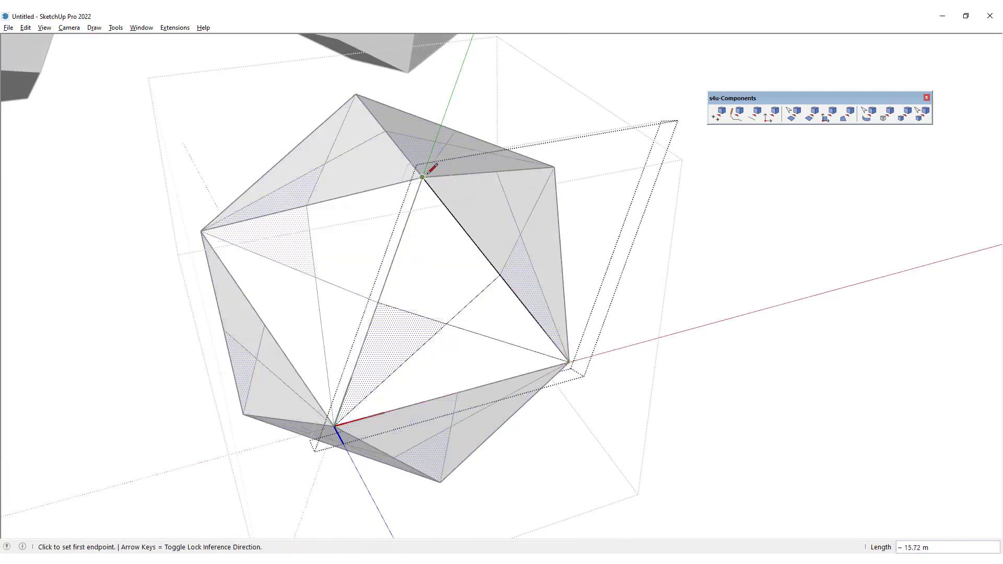
pyautogui.click(422, 177)
pyautogui.click(458, 392)
pyautogui.press('space')
# Step: Move the triangle's centre point outward so each face component becomes a pyramid, and leave component editing
pyautogui.moveTo(454, 337); pyautogui.dragTo(337, 333, button='middle')
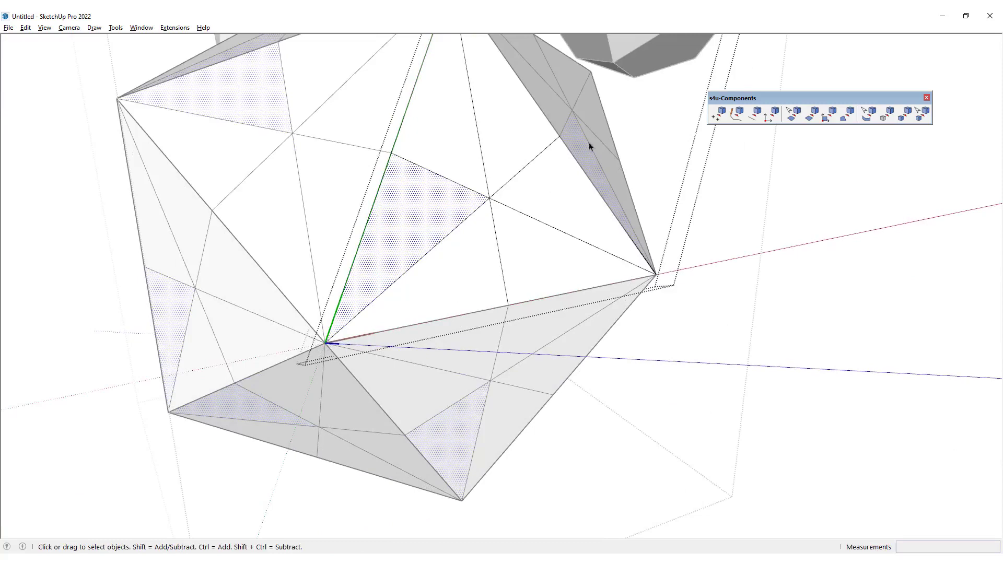
pyautogui.scroll(-3, 474, 245)
pyautogui.moveTo(528, 179); pyautogui.dragTo(306, 374, button='middle')
pyautogui.moveTo(391, 286); pyautogui.dragTo(466, 288, button='middle')
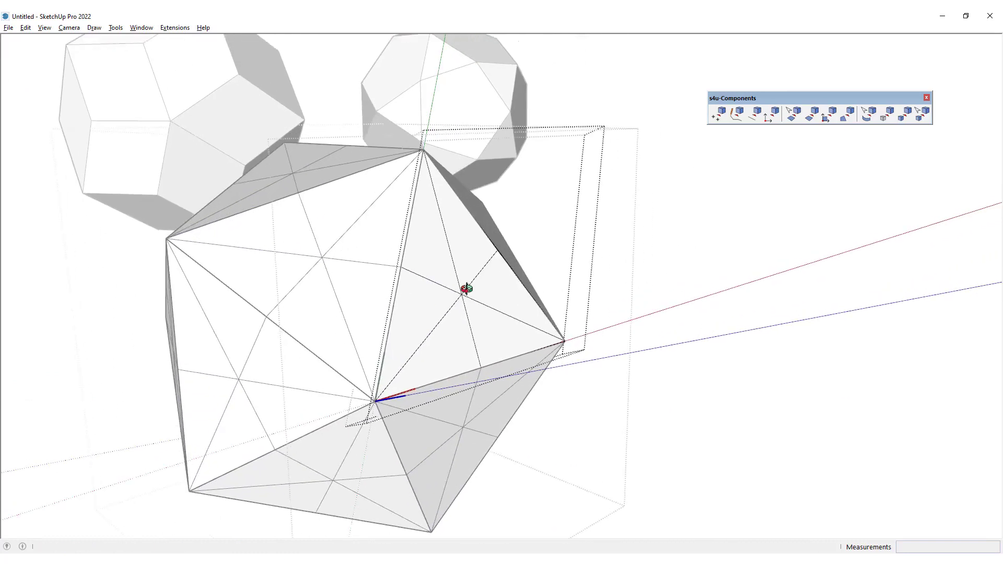
pyautogui.press('m')
pyautogui.click(465, 294)
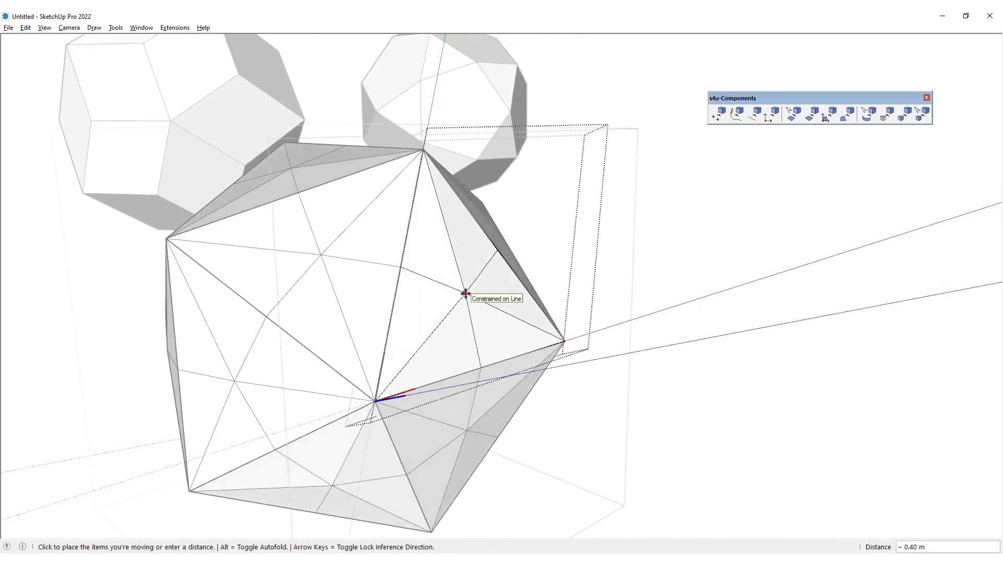
pyautogui.click(532, 290)
pyautogui.moveTo(531, 287); pyautogui.dragTo(488, 324, button='middle')
pyautogui.press('space')
pyautogui.press('Escape')
pyautogui.scroll(-4, 469, 262)
pyautogui.keyDown('shift'); pyautogui.moveTo(443, 297); pyautogui.dragTo(470, 298, button='middle'); pyautogui.keyUp('shift')
pyautogui.press('Escape')
# Step: Try to connect the tips of neighbouring pyramids with lines on the stellated icosahedron
pyautogui.press('l')
pyautogui.click(472, 297)
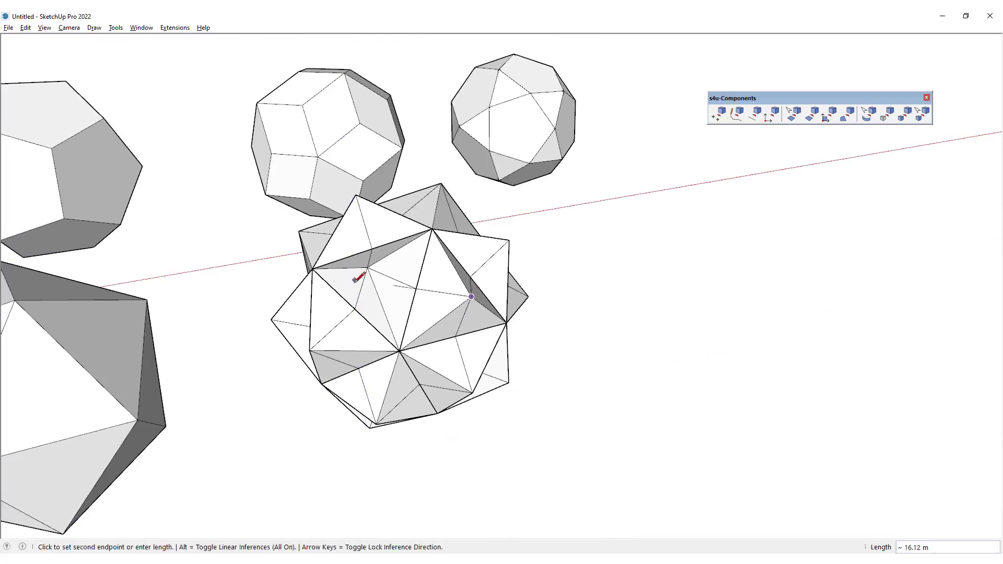
pyautogui.click(368, 267)
pyautogui.scroll(3, 341, 312)
pyautogui.click(305, 354)
pyautogui.click(491, 291)
pyautogui.moveTo(491, 291); pyautogui.dragTo(281, 399, button='middle')
pyautogui.moveTo(278, 329); pyautogui.dragTo(197, 313, button='middle')
pyautogui.moveTo(266, 259); pyautogui.dragTo(466, 284, button='middle')
pyautogui.press('space')
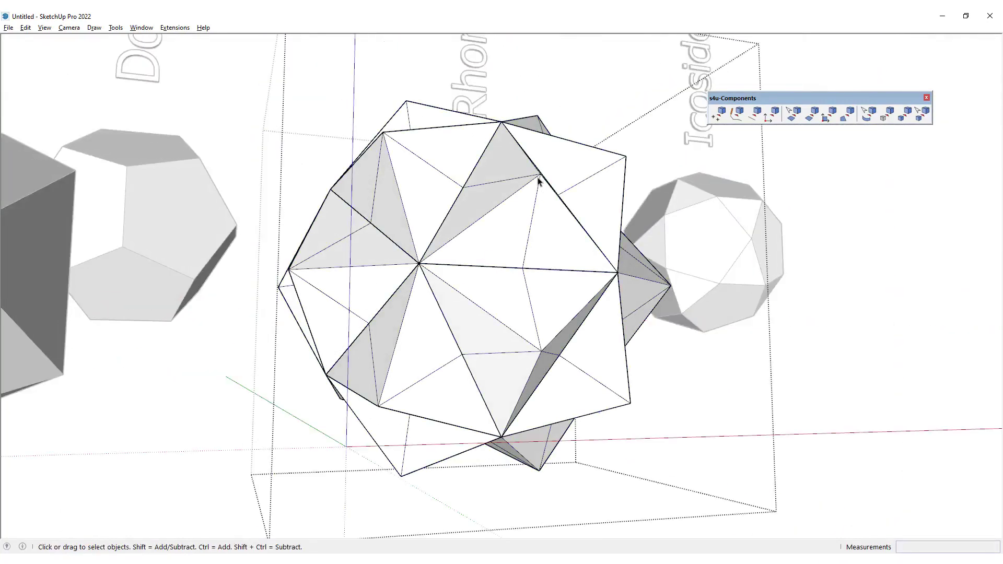
# Step: Open a pyramid component, move its tip further outward, and close the editing of the stellated icosahedron
pyautogui.click(538, 181)
pyautogui.press('m')
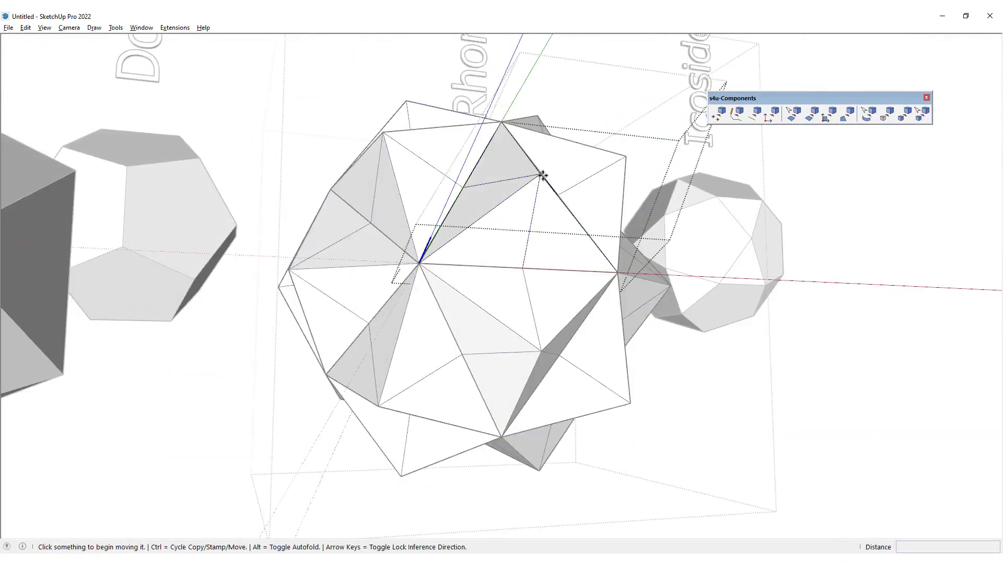
pyautogui.click(543, 176)
pyautogui.click(573, 153)
pyautogui.press('space')
pyautogui.moveTo(587, 163); pyautogui.dragTo(284, 350, button='middle')
pyautogui.moveTo(466, 216); pyautogui.dragTo(457, 298, button='middle')
pyautogui.moveTo(402, 409); pyautogui.dragTo(719, 358, button='middle')
pyautogui.moveTo(610, 338); pyautogui.dragTo(438, 337, button='middle')
pyautogui.scroll(-4, 476, 329)
pyautogui.click(770, 400)
pyautogui.click(792, 376)
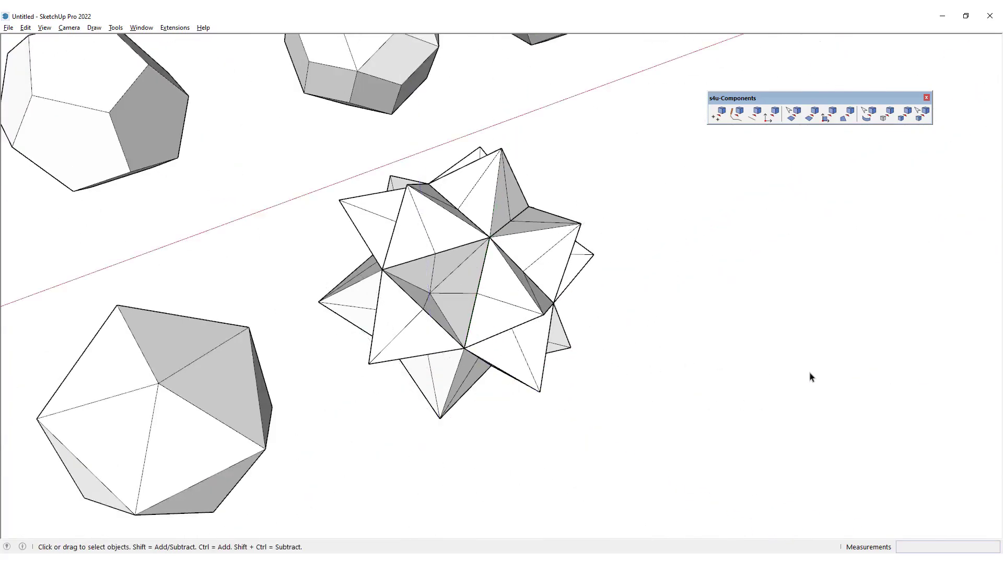
# Step: Draw lines between neighbouring pyramid tips around two icosahedron corners to form the first two pentagonal faces
pyautogui.click(543, 314)
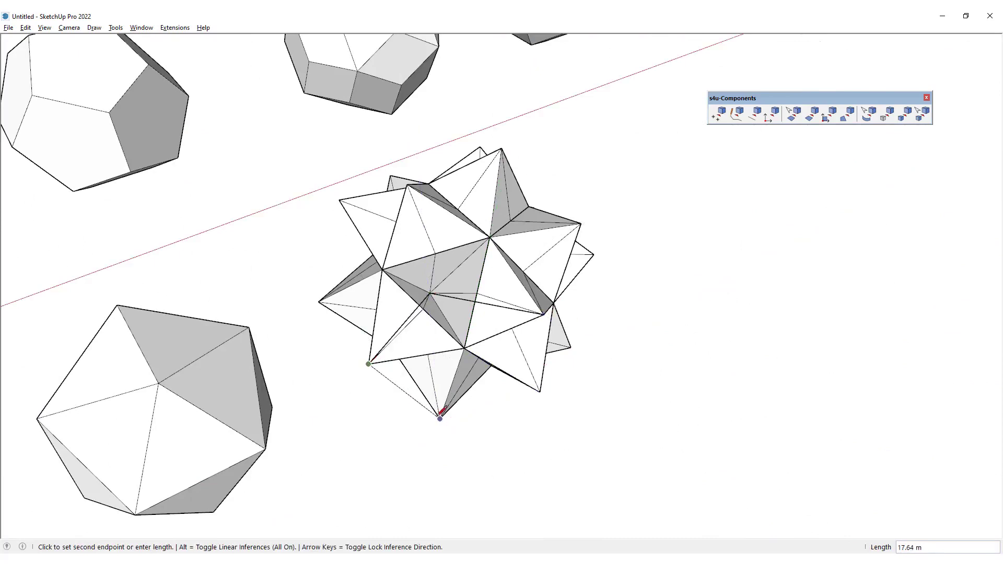
pyautogui.click(539, 392)
pyautogui.click(544, 314)
pyautogui.moveTo(562, 349); pyautogui.dragTo(427, 295, button='middle')
pyautogui.click(418, 295)
pyautogui.click(491, 140)
pyautogui.click(386, 134)
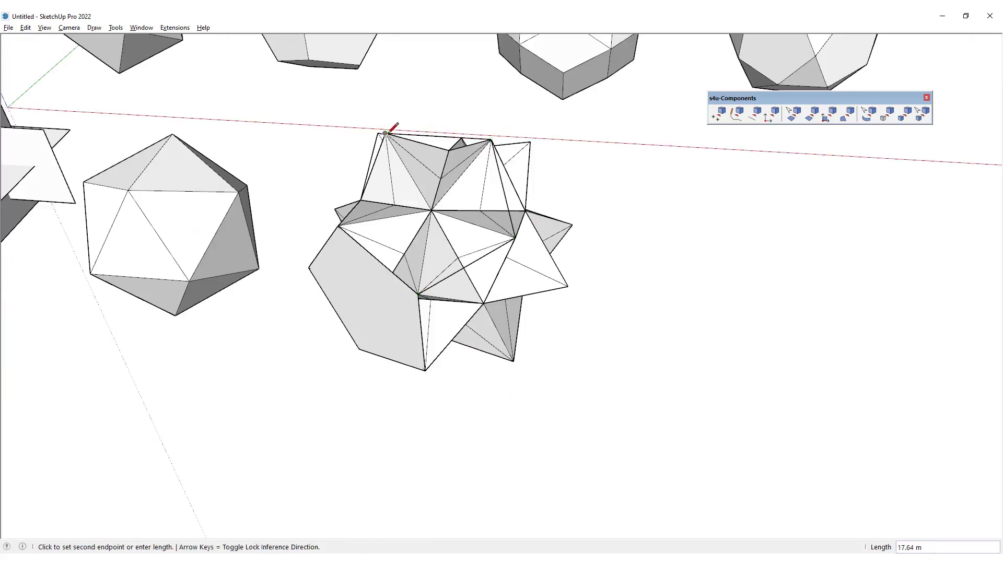
pyautogui.click(338, 225)
# Step: Add further pentagonal faces by joining the adjoining rings of pyramid tips with lines
pyautogui.moveTo(580, 277); pyautogui.dragTo(509, 272, button='middle')
pyautogui.click(470, 238)
pyautogui.click(534, 304)
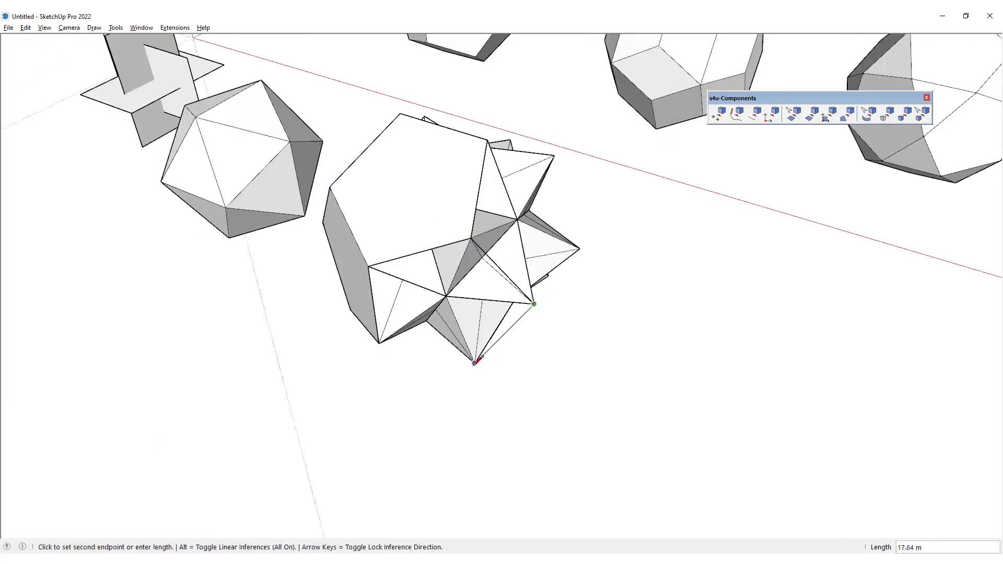
pyautogui.click(380, 342)
pyautogui.moveTo(380, 342); pyautogui.dragTo(457, 356, button='middle')
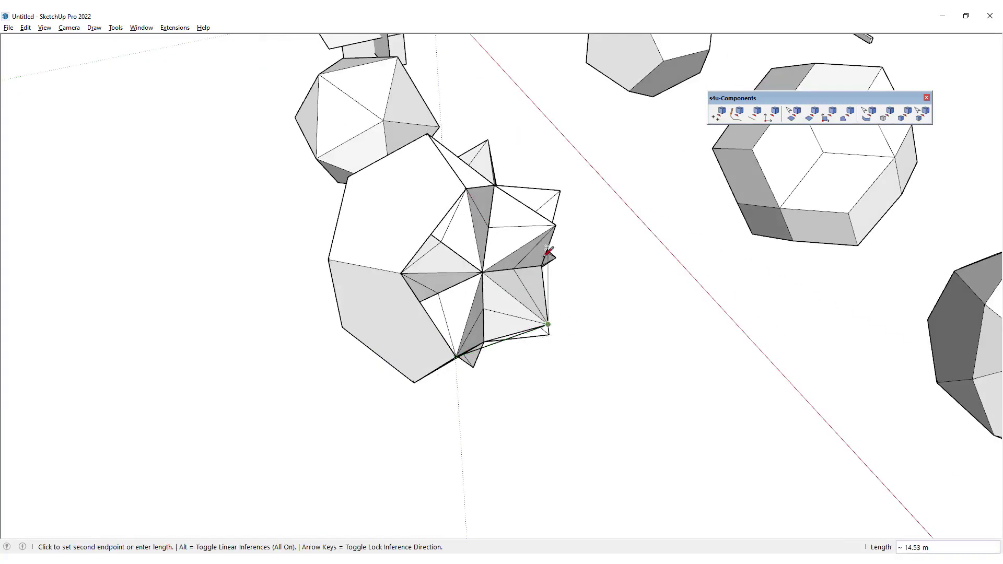
pyautogui.moveTo(552, 215); pyautogui.dragTo(497, 331, button='middle')
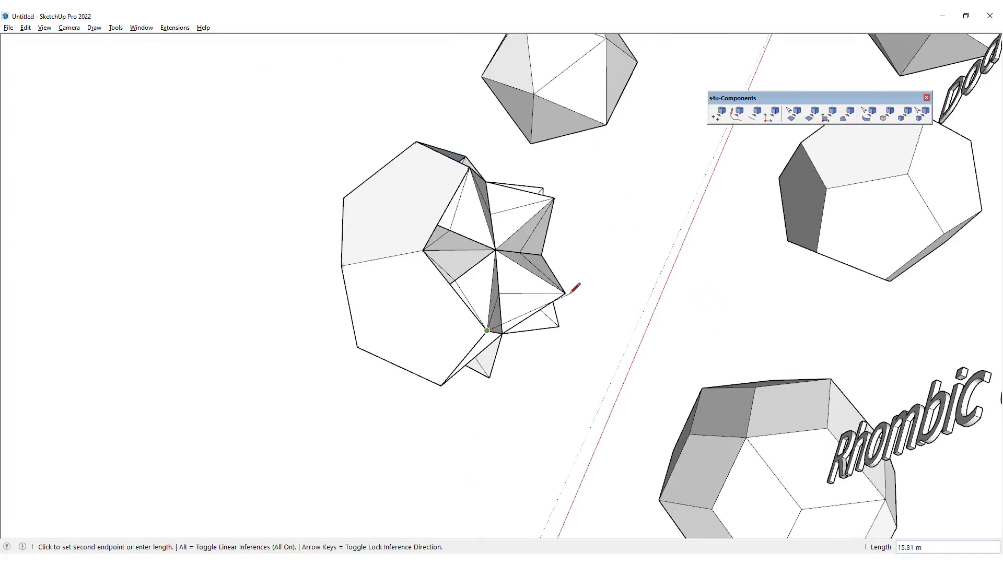
pyautogui.click(470, 166)
pyautogui.moveTo(470, 166); pyautogui.dragTo(418, 397, button='middle')
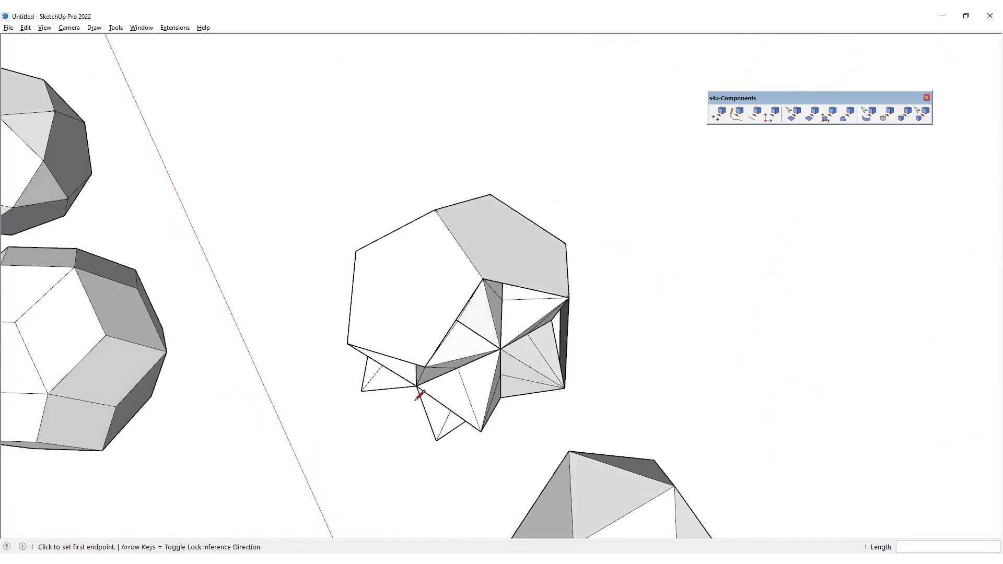
# Step: Join the remaining pyramid tips with lines until pentagonal faces enclose the whole solid as a dodecahedron
pyautogui.click(482, 431)
pyautogui.click(564, 388)
pyautogui.moveTo(513, 411); pyautogui.dragTo(501, 13, button='middle')
pyautogui.click(543, 286)
pyautogui.moveTo(543, 285)
pyautogui.mouseDown(button='middle')
pyautogui.moveTo(434, 369)
pyautogui.moveTo(456, 387)
pyautogui.mouseUp(button='middle')
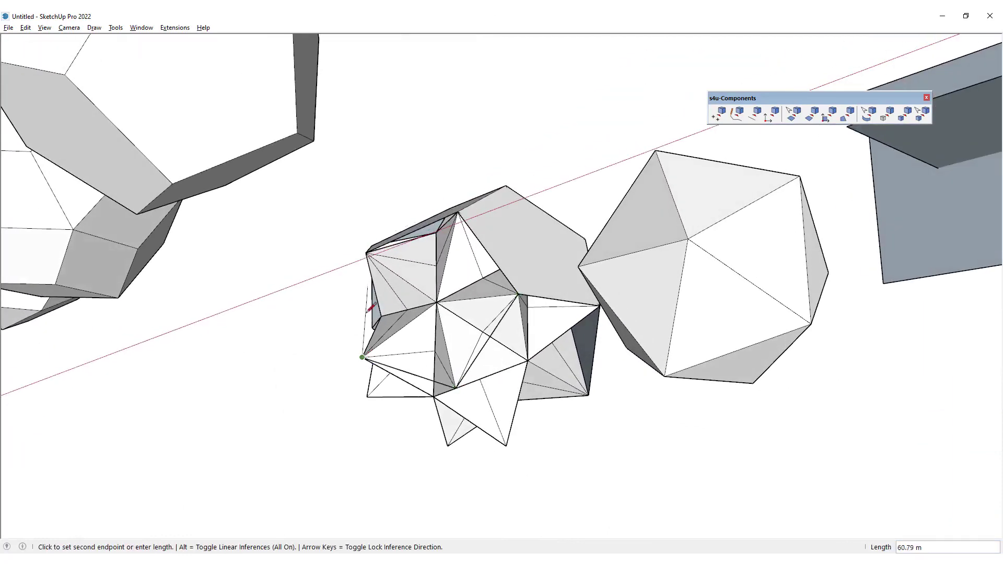
pyautogui.moveTo(362, 357); pyautogui.dragTo(828, 246, button='middle')
pyautogui.moveTo(372, 337)
pyautogui.mouseDown(button='middle')
pyautogui.moveTo(325, 273)
pyautogui.moveTo(544, 325)
pyautogui.mouseUp(button='middle')
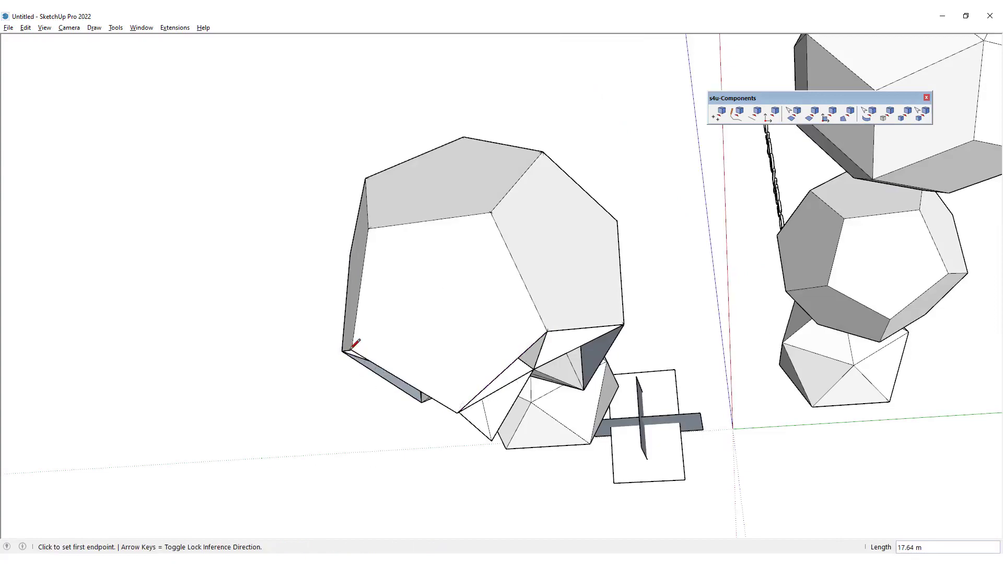
pyautogui.moveTo(457, 412); pyautogui.dragTo(883, 222, button='middle')
pyautogui.click(463, 339)
pyautogui.click(558, 396)
pyautogui.scroll(3, 570, 400)
pyautogui.click(525, 407)
pyautogui.scroll(-5, 525, 407)
pyautogui.press('space')
# Step: Select the complete dodecahedron, move it aside and delete the stellated icosahedron it was built on
pyautogui.moveTo(525, 407); pyautogui.dragTo(420, 321, button='middle')
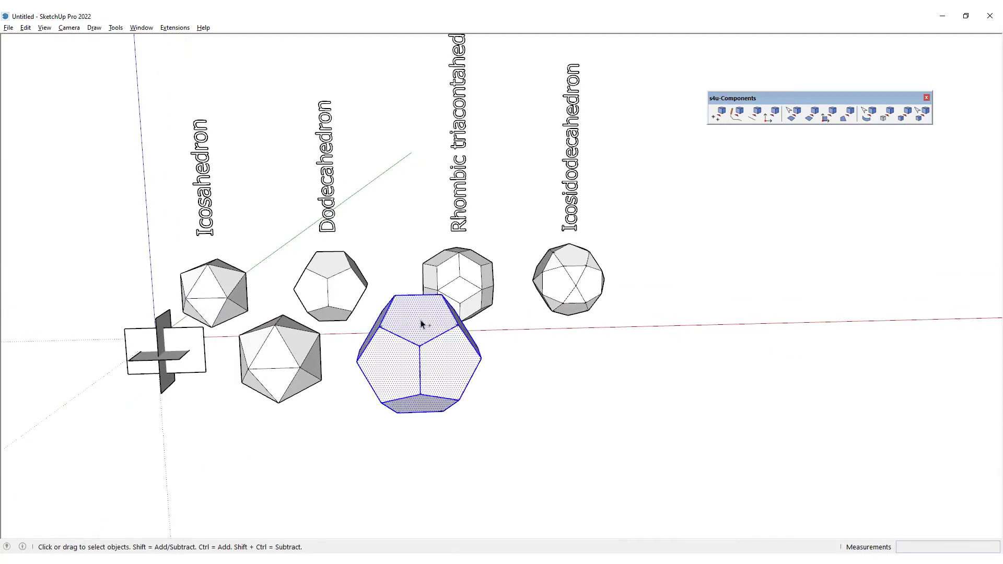
pyautogui.click(420, 321)
pyautogui.scroll(2, 420, 324)
pyautogui.press('m')
pyautogui.click(397, 426)
pyautogui.click(224, 522)
pyautogui.press('space')
pyautogui.click(438, 337)
pyautogui.press('Delete')
# Step: Move the dodecahedron back into the row, beside the icosahedron
pyautogui.moveTo(421, 316); pyautogui.dragTo(364, 454, button='middle')
pyautogui.click(364, 454)
pyautogui.press('m')
pyautogui.click(430, 528)
pyautogui.click(488, 437)
# Step: Place a copy of the dodecahedron beside it along the red axis
pyautogui.moveTo(445, 410); pyautogui.dragTo(376, 444, button='middle')
pyautogui.press('ctrl')
pyautogui.click(361, 466)
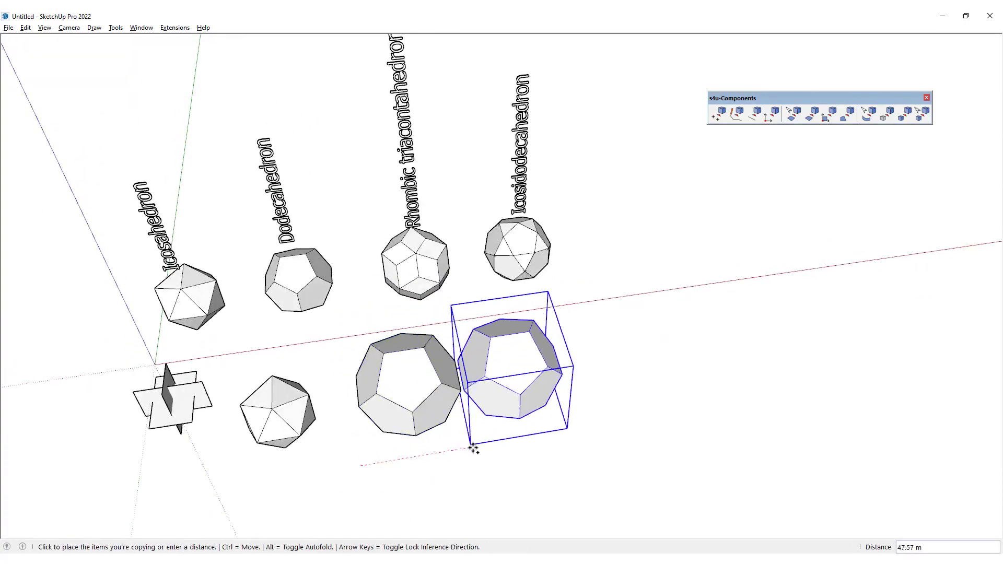
pyautogui.click(530, 437)
pyautogui.press('space')
# Step: Convert all faces of the copied dodecahedron into components with s4u-Components and open one pentagon for editing
pyautogui.moveTo(531, 437); pyautogui.dragTo(408, 412, button='middle')
pyautogui.tripleClick(504, 410)
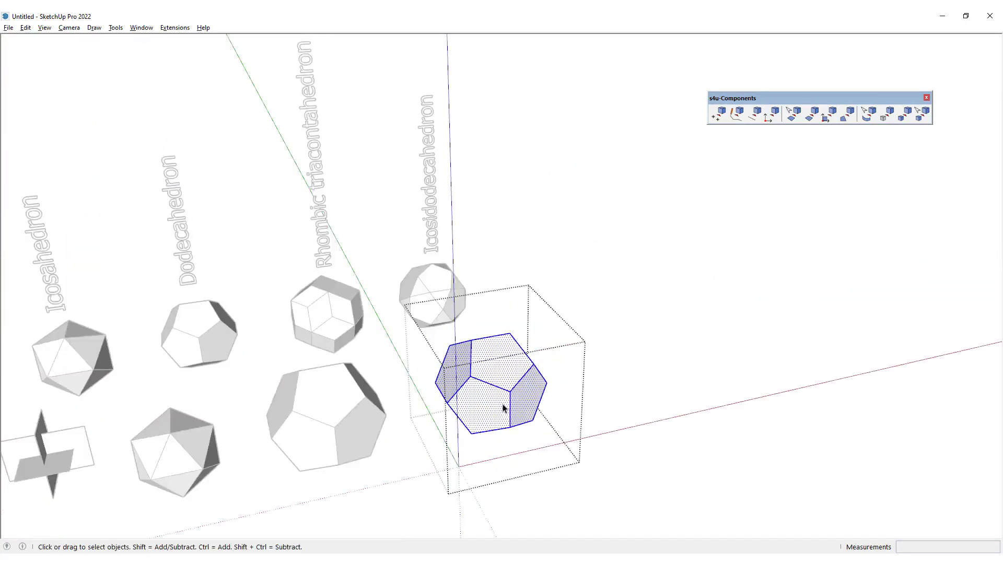
pyautogui.scroll(3, 506, 386)
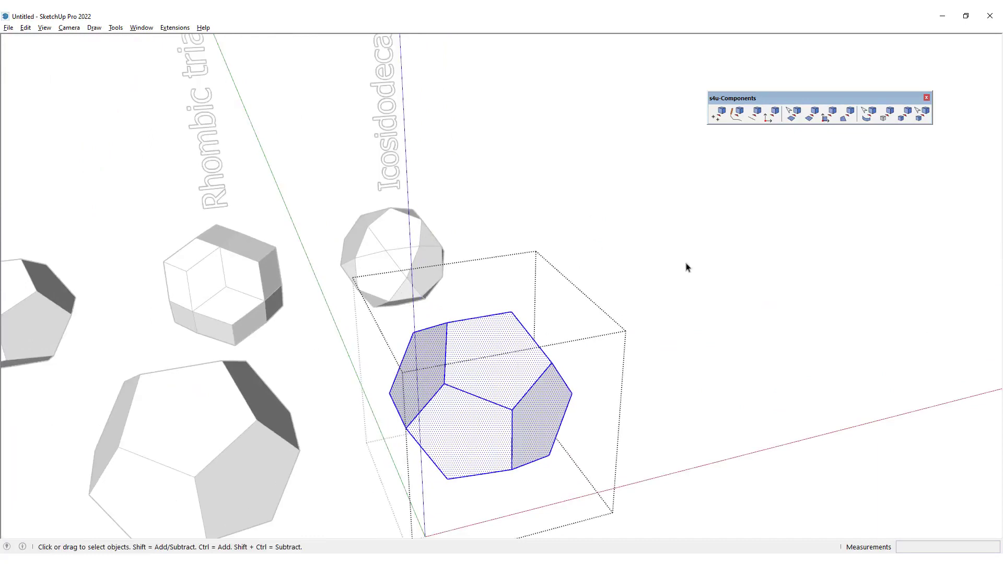
pyautogui.click(815, 114)
pyautogui.scroll(3, 470, 372)
pyautogui.doubleClick(505, 361)
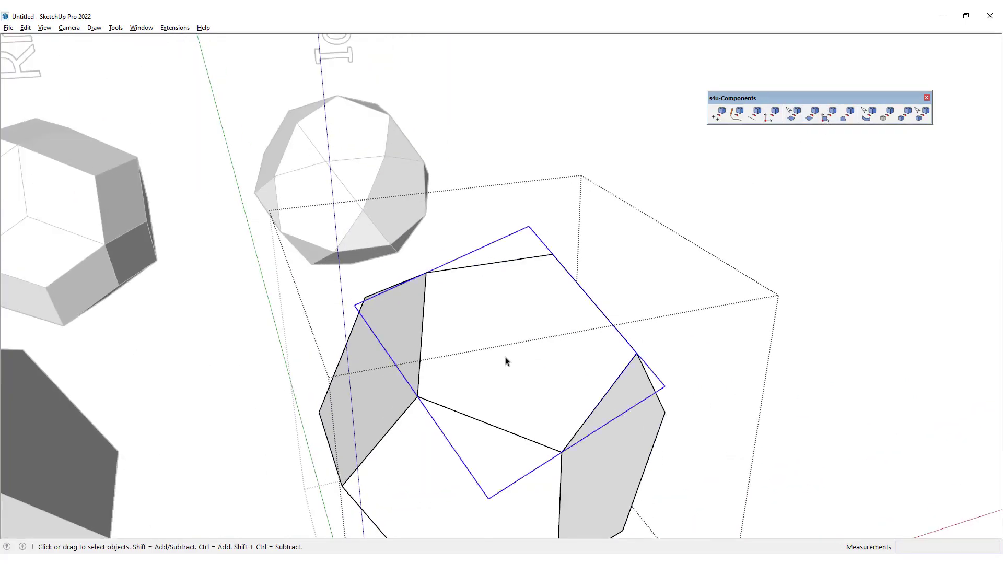
# Step: Draw lines from two adjacent corners of the pentagon to its centre to form one triangle
pyautogui.moveTo(523, 332); pyautogui.dragTo(552, 233, button='middle')
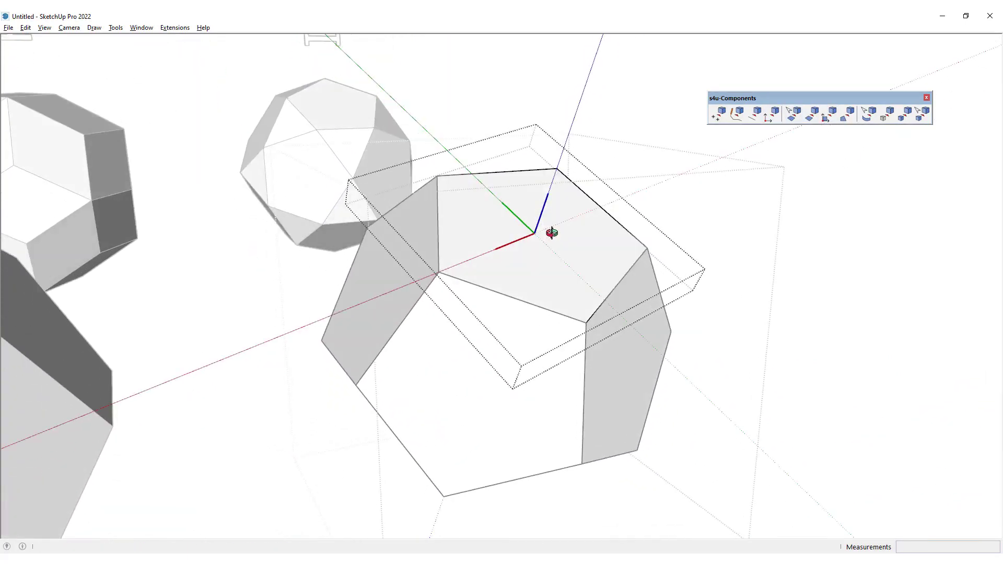
pyautogui.press('l')
pyautogui.click(586, 322)
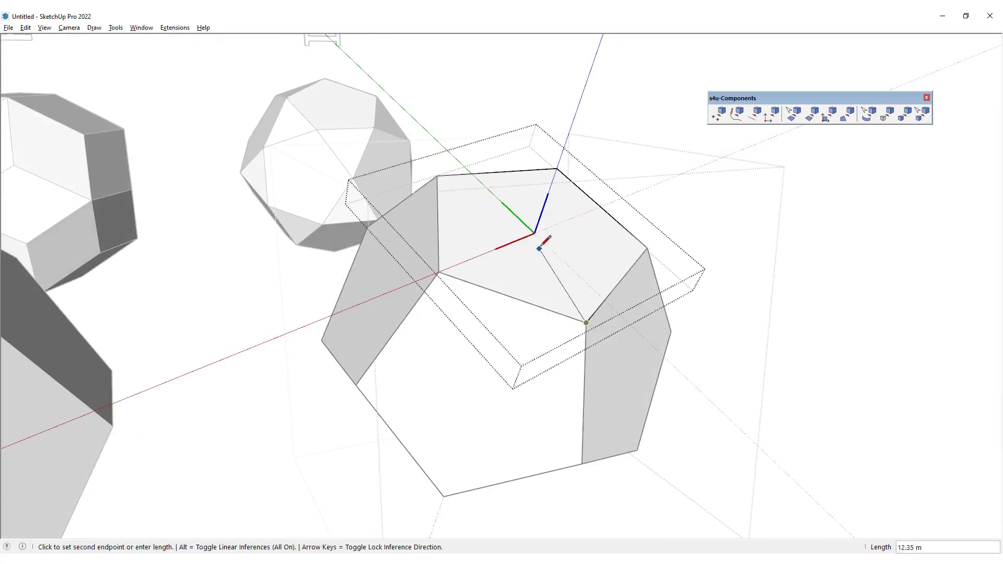
pyautogui.click(438, 272)
pyautogui.press('space')
# Step: Rotate copies of the triangle around the pentagon's centre to divide the face into five equal triangles
pyautogui.click(541, 271)
pyautogui.press('q')
pyautogui.click(533, 235)
pyautogui.click(557, 279)
pyautogui.click(500, 248)
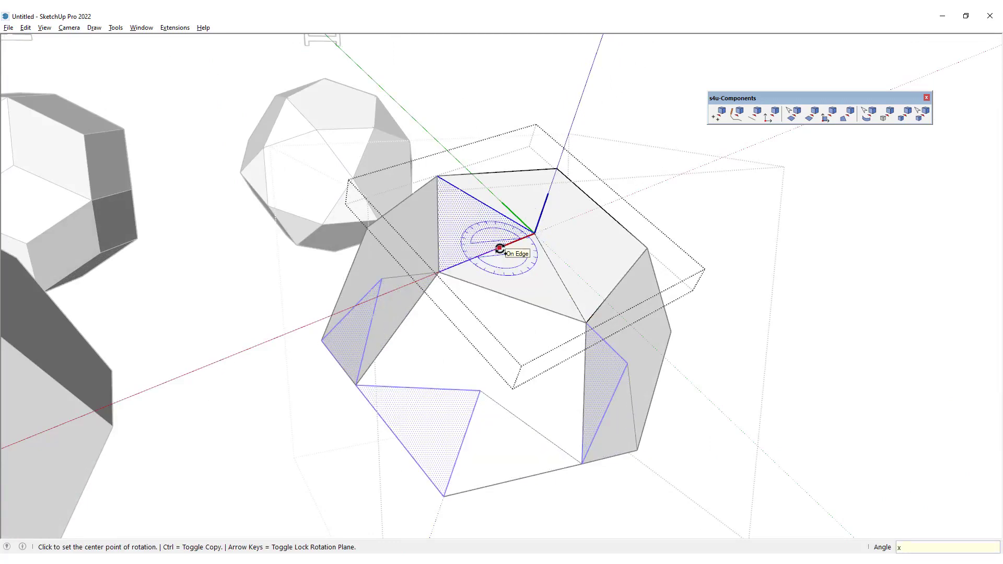
pyautogui.press('Return')
pyautogui.press('space')
pyautogui.moveTo(529, 239); pyautogui.dragTo(416, 349, button='middle')
pyautogui.scroll(3, 354, 405)
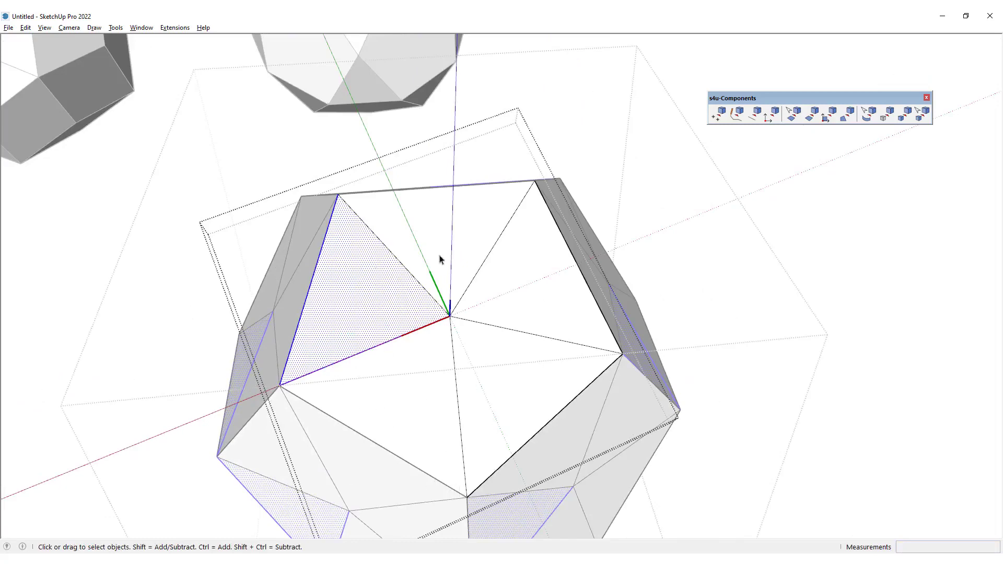
# Step: Compare the subdivided dodecahedron with the reference Rhombic triacontahedron to examine how its rhombic faces relate to the pentagons
pyautogui.moveTo(379, 315); pyautogui.dragTo(638, 226, button='middle')
pyautogui.press('m')
pyautogui.press('space')
pyautogui.scroll(-2, 703, 182)
pyautogui.moveTo(704, 183); pyautogui.dragTo(548, 201, button='middle')
pyautogui.scroll(-3, 522, 206)
pyautogui.keyDown('shift'); pyautogui.moveTo(329, 237); pyautogui.dragTo(377, 486, button='middle'); pyautogui.keyUp('shift')
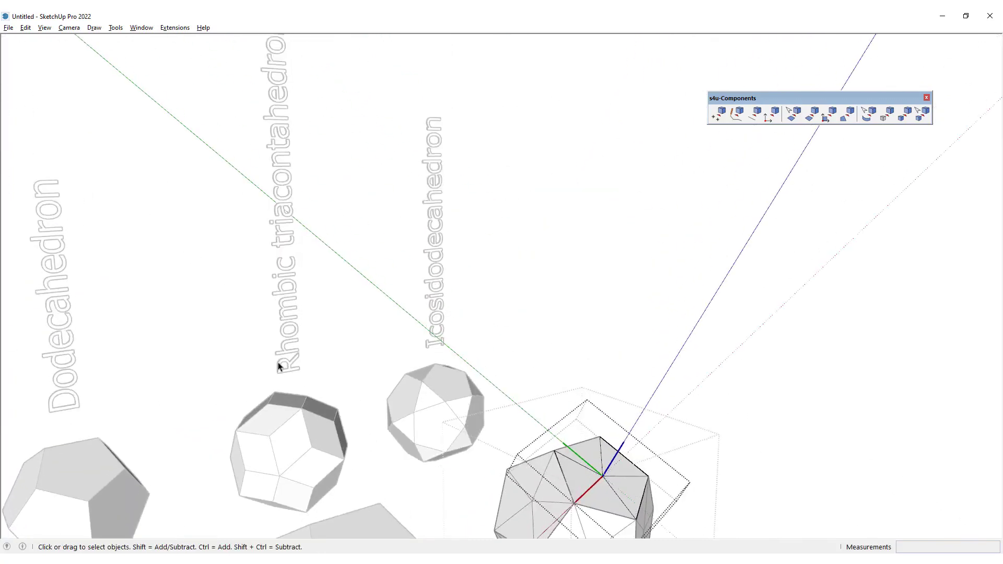
pyautogui.scroll(-1, 320, 353)
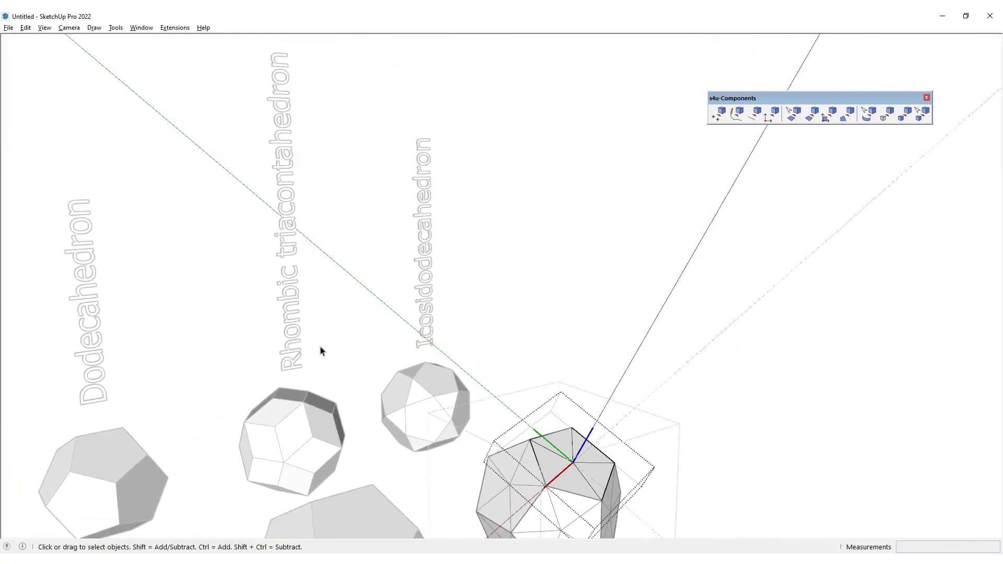
pyautogui.scroll(-2, 323, 299)
pyautogui.moveTo(308, 392); pyautogui.dragTo(295, 458, button='middle')
pyautogui.scroll(5, 303, 367)
pyautogui.click(393, 290)
pyautogui.moveTo(233, 382); pyautogui.dragTo(246, 361, button='middle')
pyautogui.scroll(-2, 320, 264)
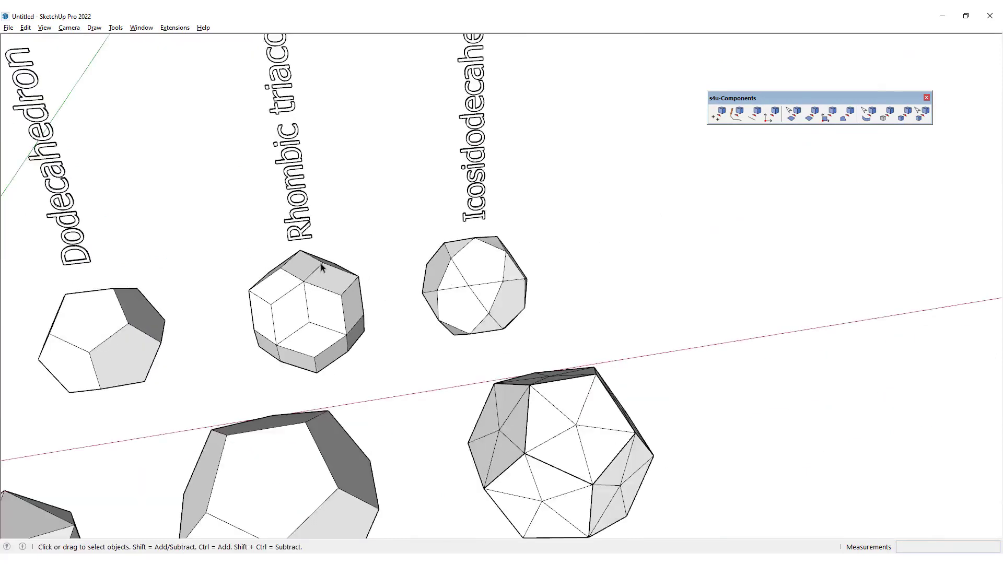
pyautogui.scroll(-2, 321, 263)
pyautogui.scroll(3, 443, 351)
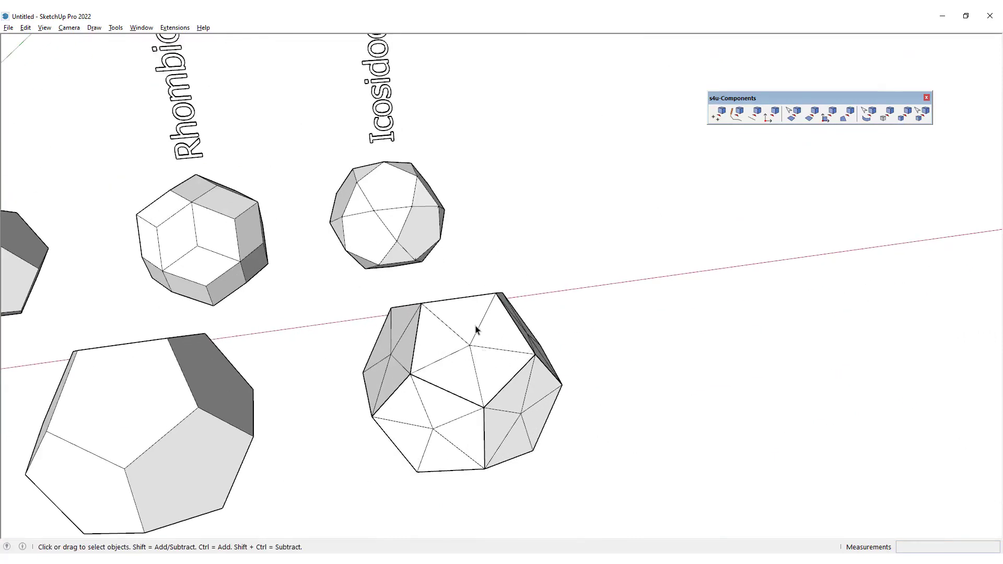
pyautogui.scroll(-3, 397, 339)
pyautogui.scroll(3, 291, 280)
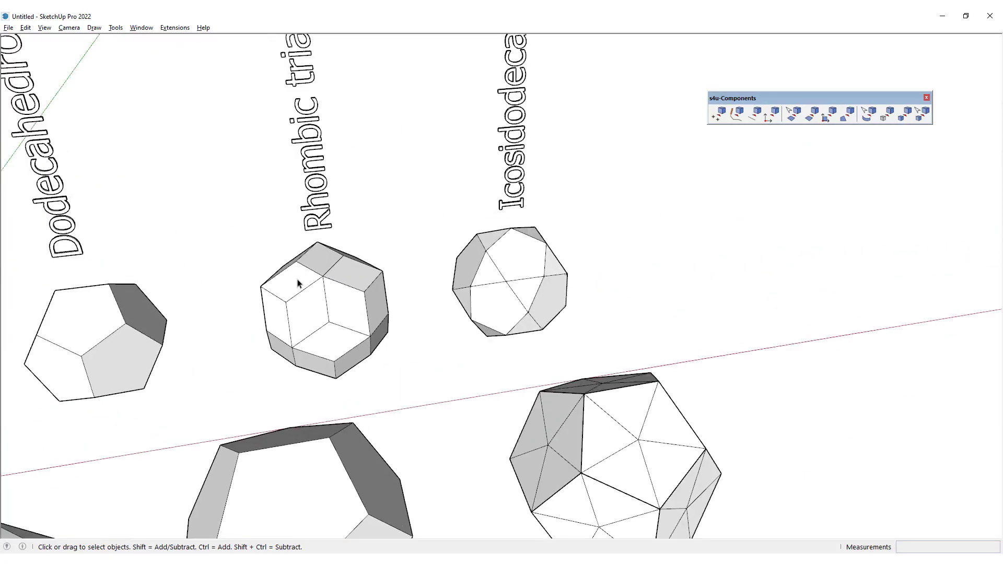
# Step: Open a pentagon component in the copied dodecahedron and draw a line from its centre to the neighbouring pentagon's centre
pyautogui.doubleClick(580, 338)
pyautogui.scroll(2, 590, 347)
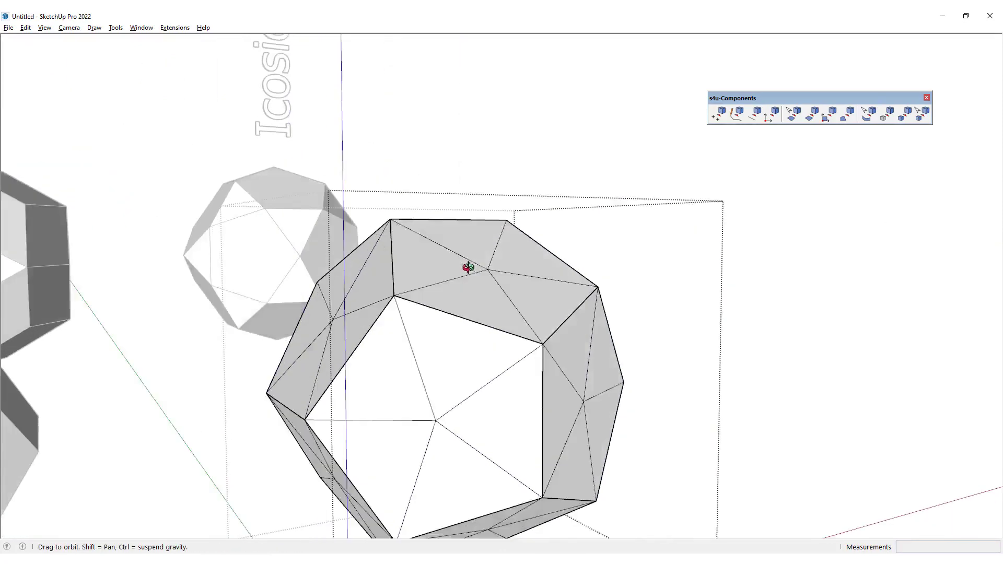
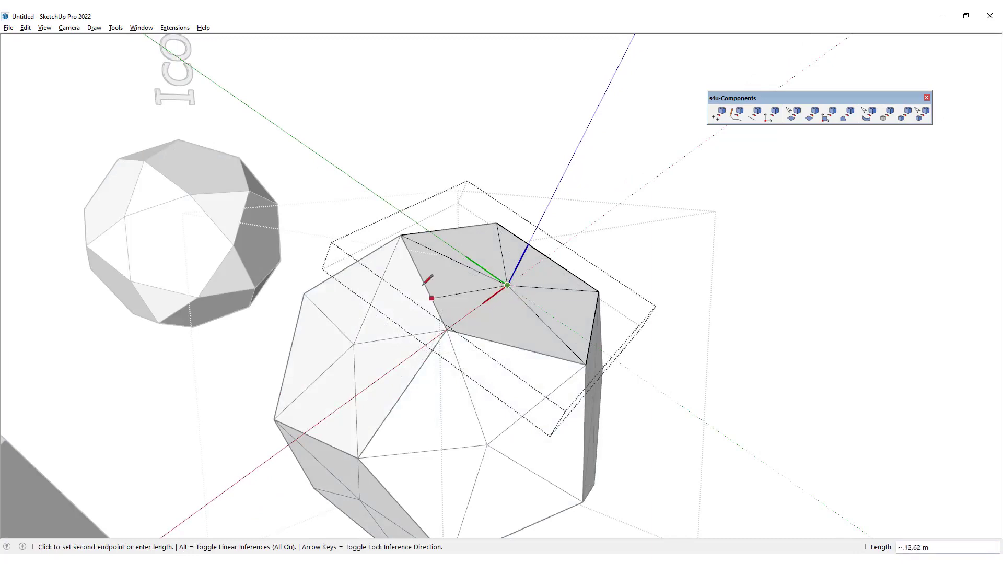
pyautogui.click(356, 338)
pyautogui.press('space')
pyautogui.moveTo(459, 302); pyautogui.dragTo(448, 350, button='middle')
pyautogui.scroll(3, 449, 345)
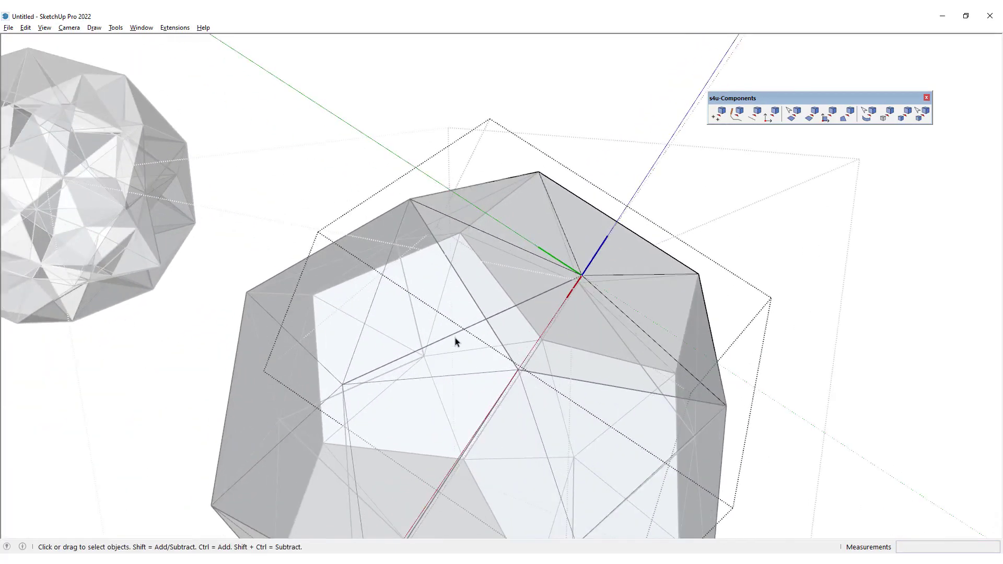
# Step: Create a guide parallel to the centre-to-centre line, passing through the midpoint of the pentagons' shared edge
pyautogui.press('t')
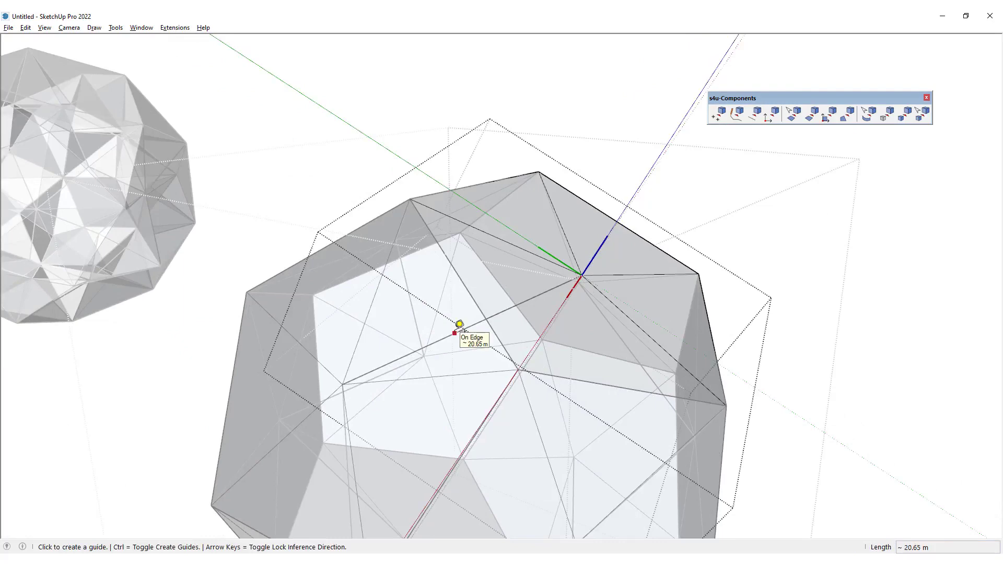
pyautogui.click(456, 331)
pyautogui.moveTo(459, 327)
pyautogui.mouseDown(button='middle')
pyautogui.moveTo(481, 336)
pyautogui.moveTo(459, 336)
pyautogui.mouseUp(button='middle')
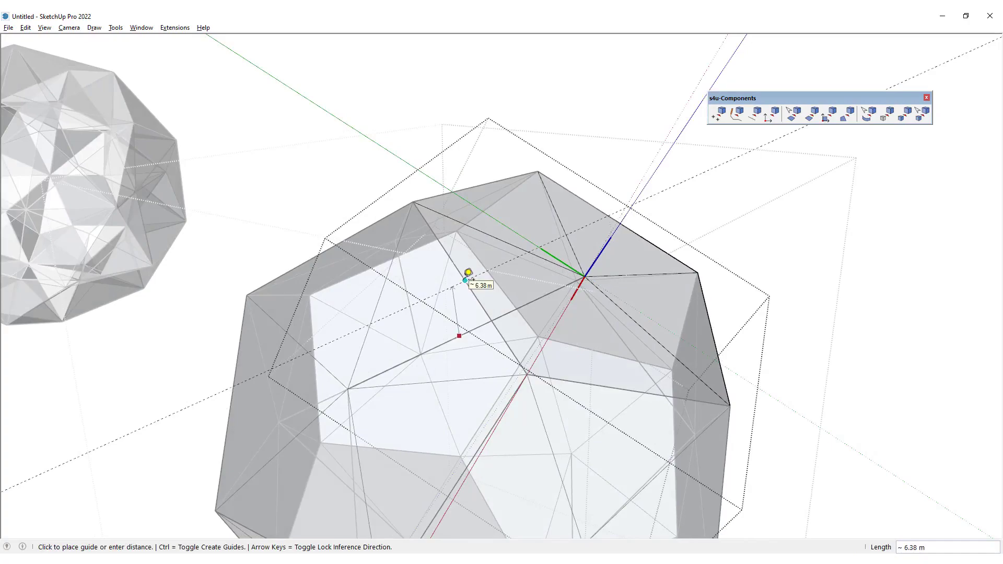
pyautogui.click(468, 272)
pyautogui.moveTo(468, 272); pyautogui.dragTo(306, 355, button='middle')
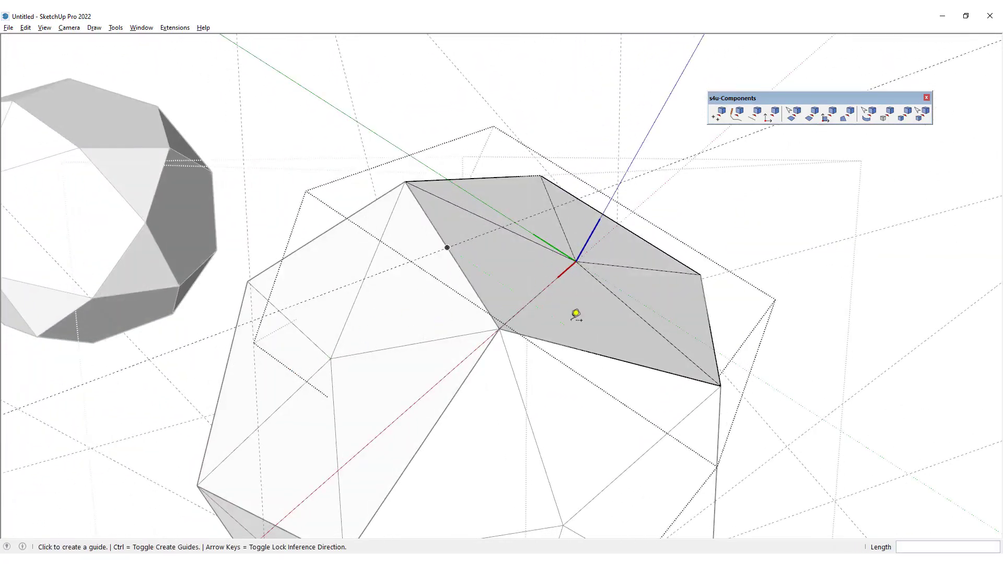
# Step: Move the pentagon's centre point outward along the blue axis to the guide, raising the five triangles into a pyramid
pyautogui.moveTo(572, 319); pyautogui.dragTo(539, 310, button='middle')
pyautogui.press('m')
pyautogui.click(550, 262)
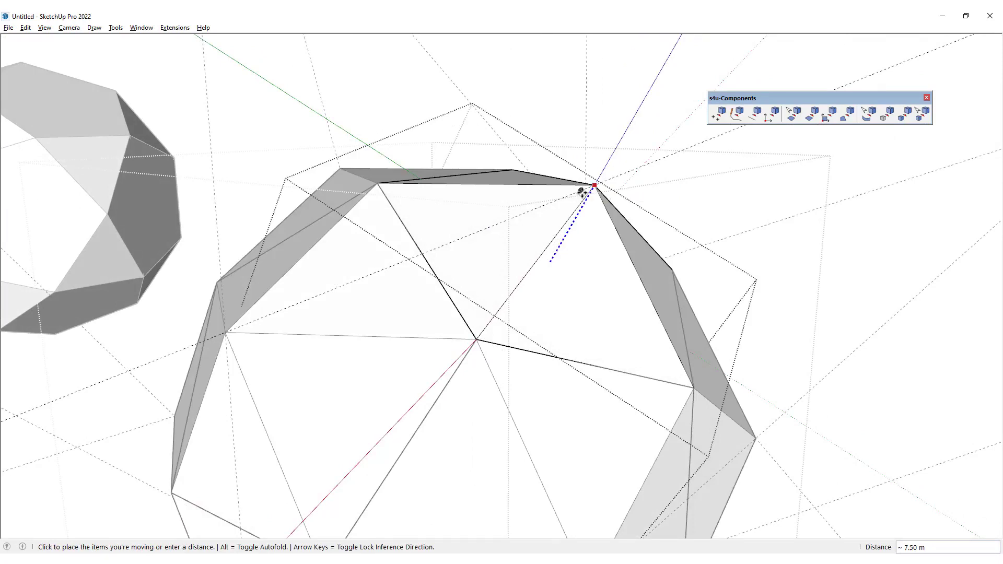
pyautogui.click(581, 192)
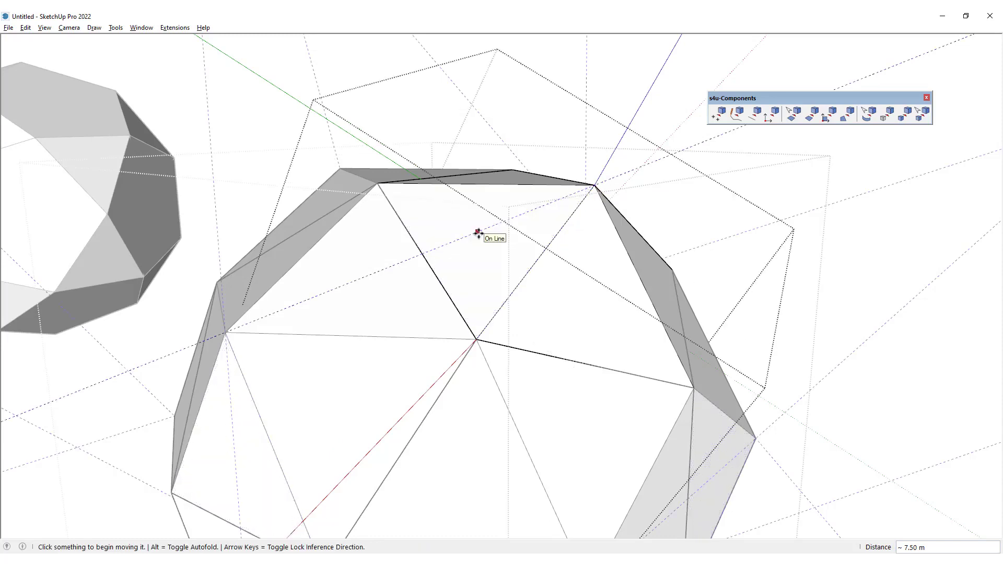
# Step: Delete the guides and erase the centre-to-centre helper line inside the pentagon component
pyautogui.press('e')
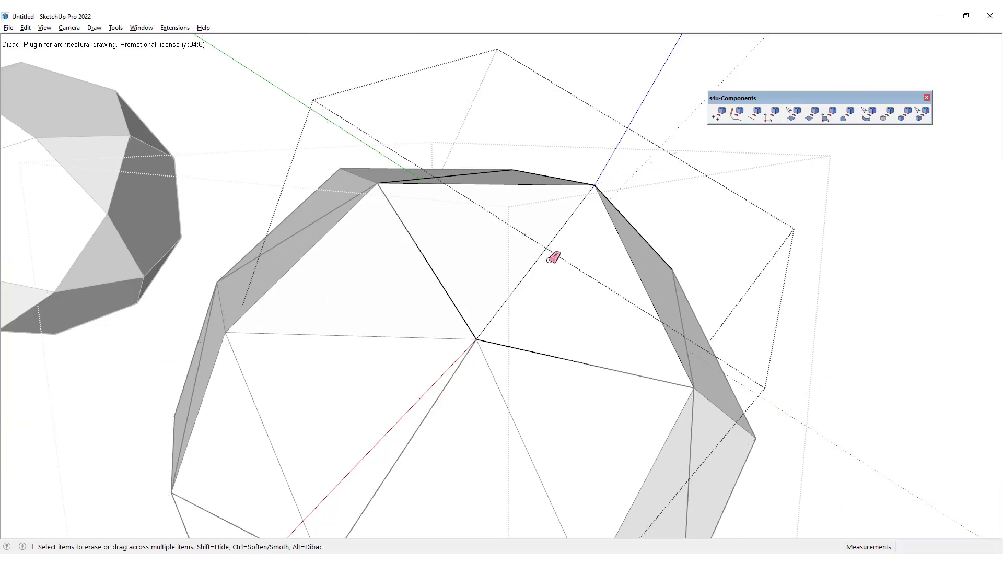
pyautogui.press('x')
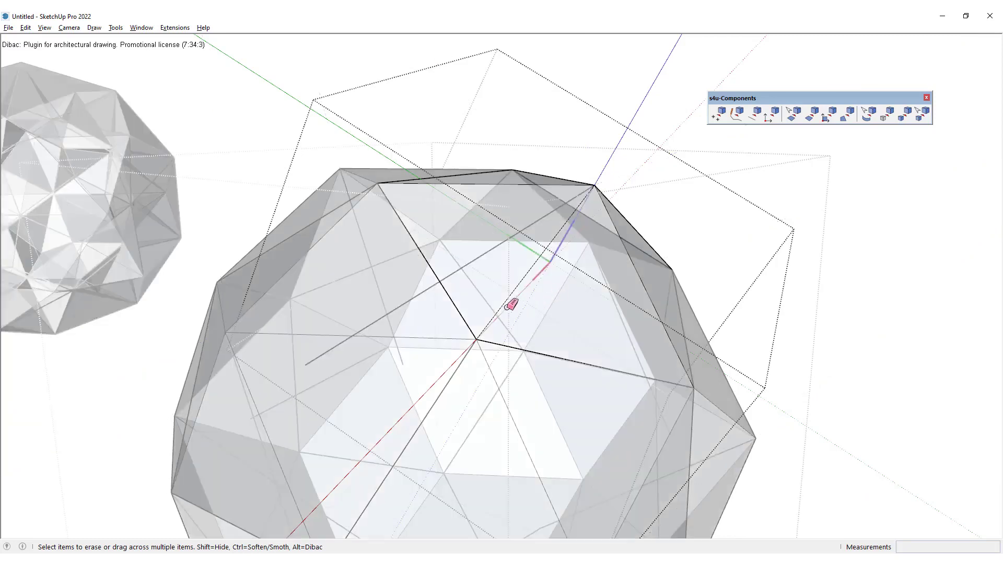
pyautogui.click(484, 253)
pyautogui.moveTo(513, 253)
pyautogui.mouseDown(button='middle')
pyautogui.moveTo(528, 266)
pyautogui.moveTo(544, 252)
pyautogui.moveTo(521, 284)
pyautogui.mouseUp(button='middle')
pyautogui.press('space')
pyautogui.press('x')
# Step: Explode all pentagon components within the group and erase dividing edges between coplanar triangles
pyautogui.scroll(-5, 513, 234)
pyautogui.scroll(3, 517, 264)
pyautogui.click(516, 264)
pyautogui.hotkey('ctrl', 'a')
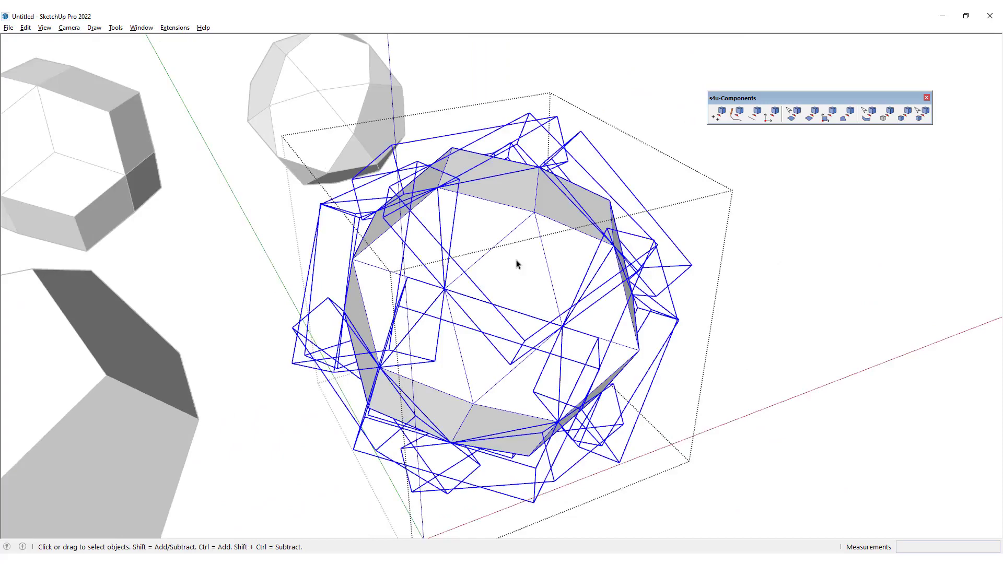
pyautogui.hotkey('shift', 'x')
pyautogui.moveTo(505, 247)
pyautogui.mouseDown(button='middle')
pyautogui.moveTo(456, 390)
pyautogui.moveTo(236, 186)
pyautogui.moveTo(359, 179)
pyautogui.moveTo(474, 293)
pyautogui.moveTo(454, 143)
pyautogui.moveTo(650, 95)
pyautogui.moveTo(530, 287)
pyautogui.moveTo(448, 302)
pyautogui.moveTo(315, 280)
pyautogui.moveTo(415, 354)
pyautogui.mouseUp(button='middle')
pyautogui.press('e')
pyautogui.click(432, 269)
pyautogui.press('space')
# Step: Run CleanUp on the selected solid with Merge Coplanar Faces enabled to combine triangle pairs into rhombic faces
pyautogui.tripleClick(479, 307)
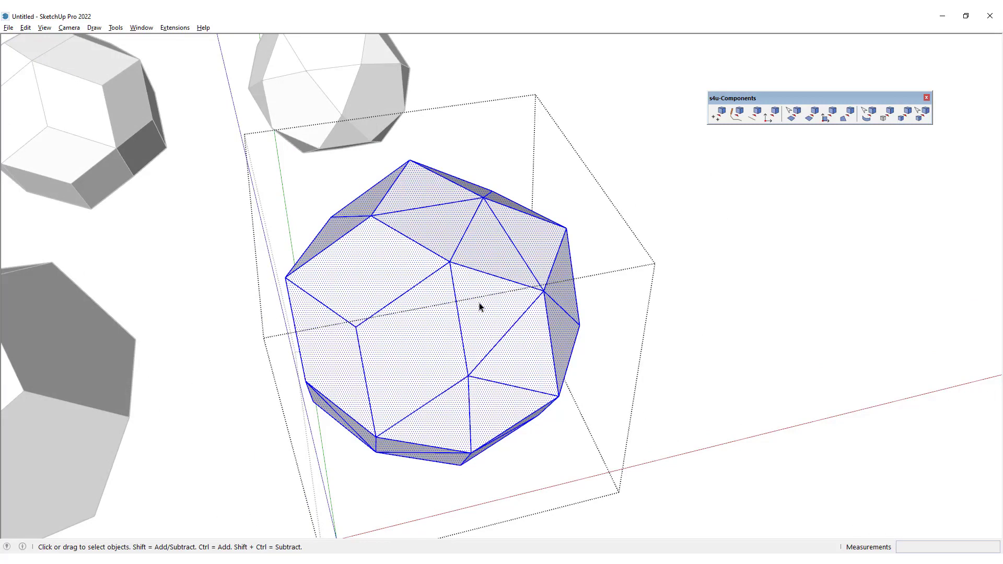
pyautogui.hotkey('shift', 'c')
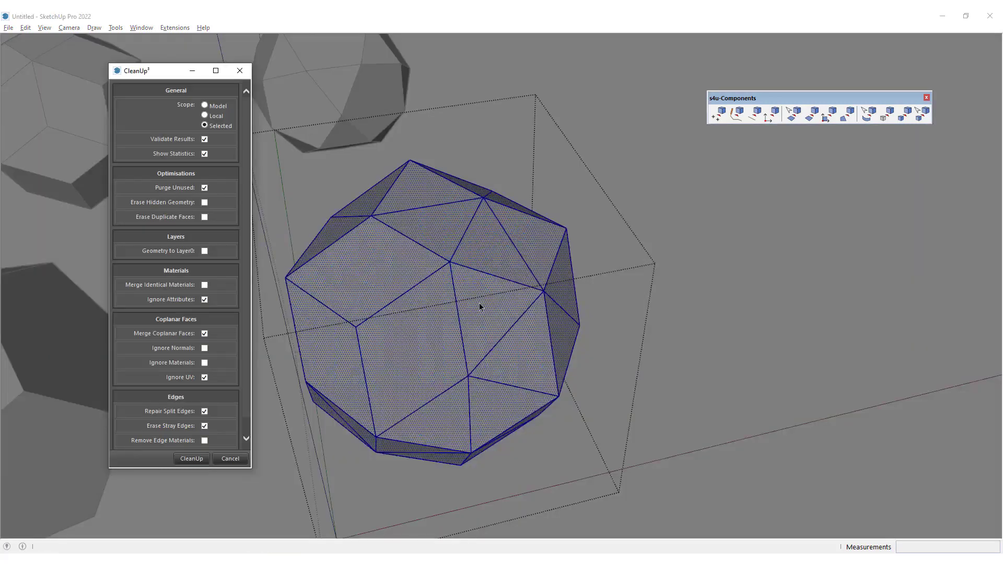
pyautogui.click(191, 459)
pyautogui.click(294, 328)
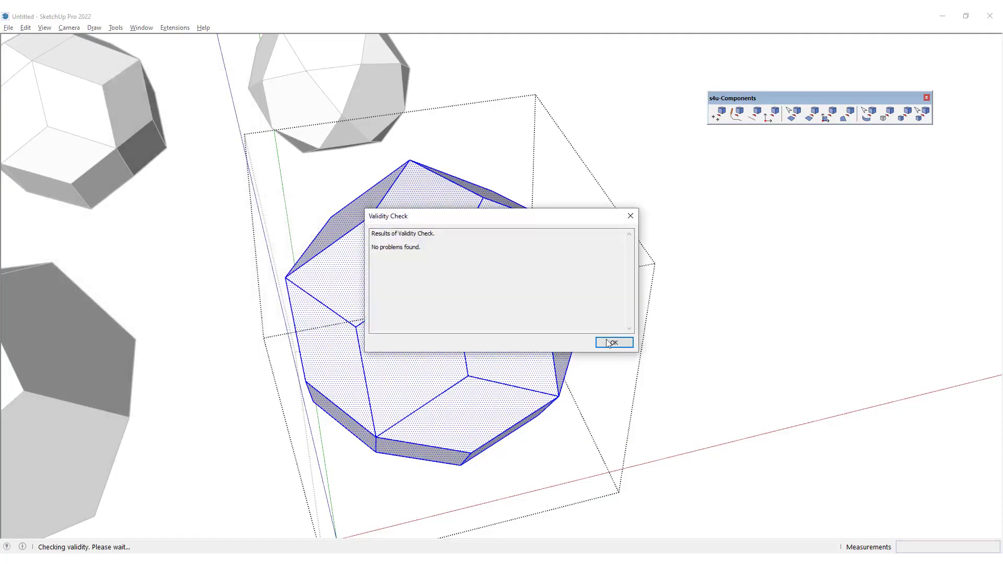
pyautogui.click(614, 343)
# Step: Examine the solid's rhombic faces from several sides, leave the group and view it beside the other polyhedra
pyautogui.moveTo(513, 349); pyautogui.dragTo(436, 296, button='middle')
pyautogui.scroll(4, 437, 298)
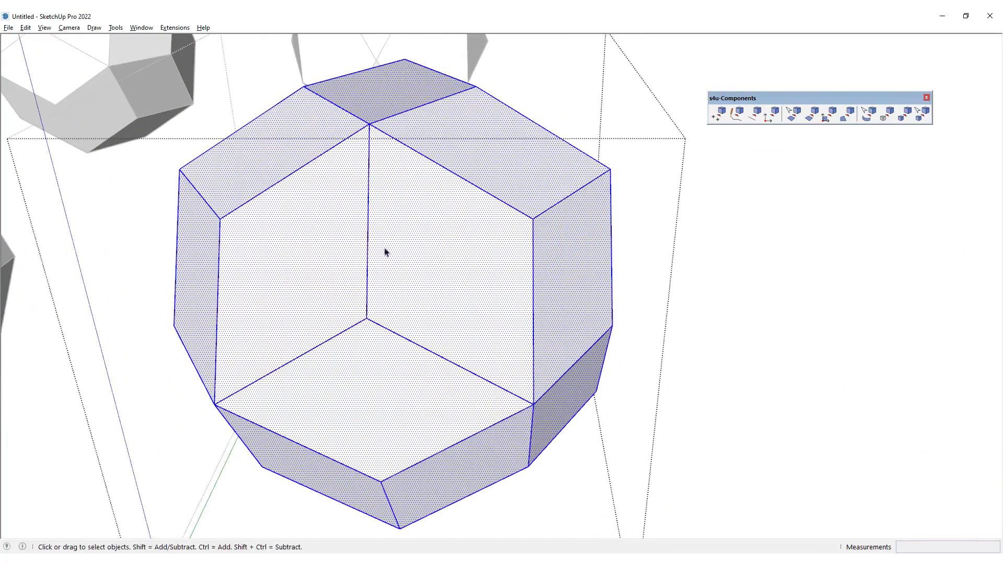
pyautogui.moveTo(494, 266); pyautogui.dragTo(475, 303, button='middle')
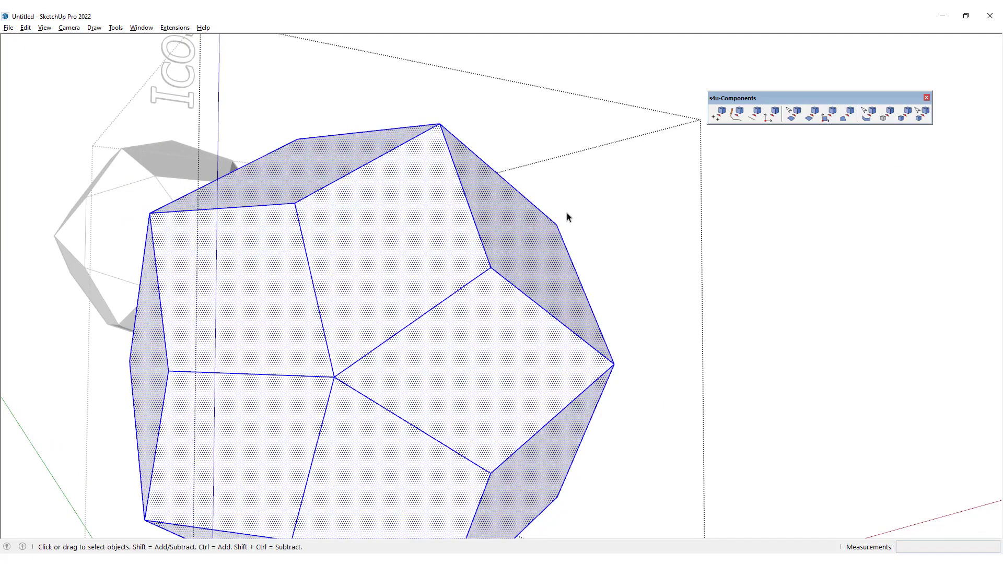
pyautogui.moveTo(567, 214); pyautogui.dragTo(505, 256, button='middle')
pyautogui.scroll(-3, 647, 296)
pyautogui.click(649, 293)
pyautogui.scroll(-4, 487, 264)
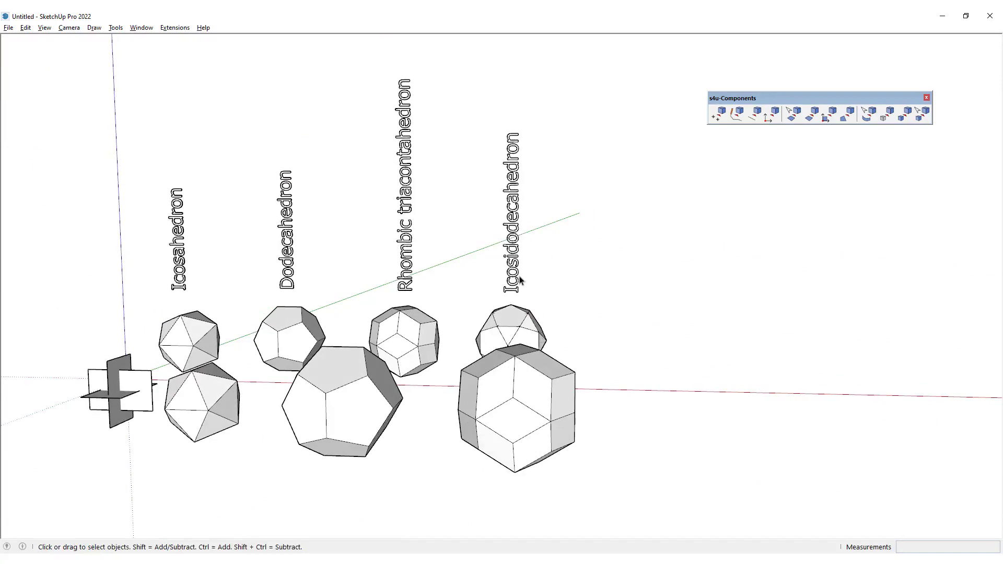
pyautogui.moveTo(548, 381); pyautogui.dragTo(462, 504, button='middle')
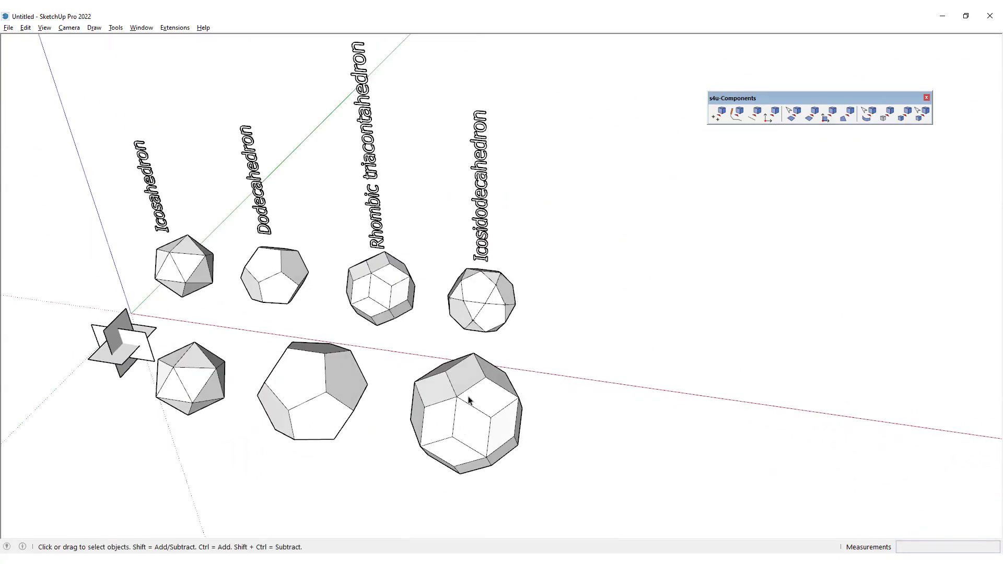
# Step: Copy the new rhombic triacontahedron about 70 m along the red axis
pyautogui.click(468, 398)
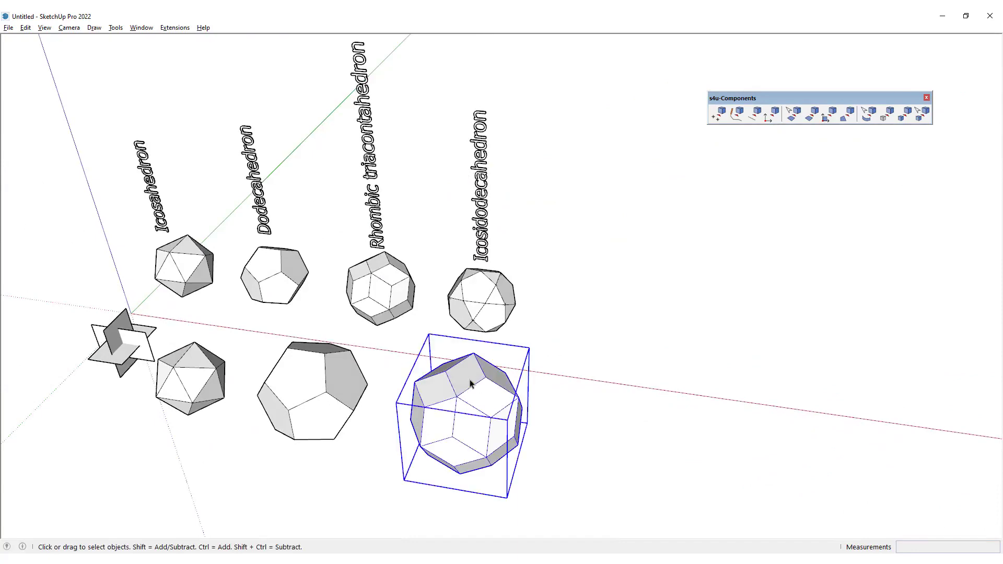
pyautogui.moveTo(470, 384)
pyautogui.mouseDown(button='middle')
pyautogui.moveTo(431, 384)
pyautogui.moveTo(414, 358)
pyautogui.moveTo(468, 401)
pyautogui.mouseUp(button='middle')
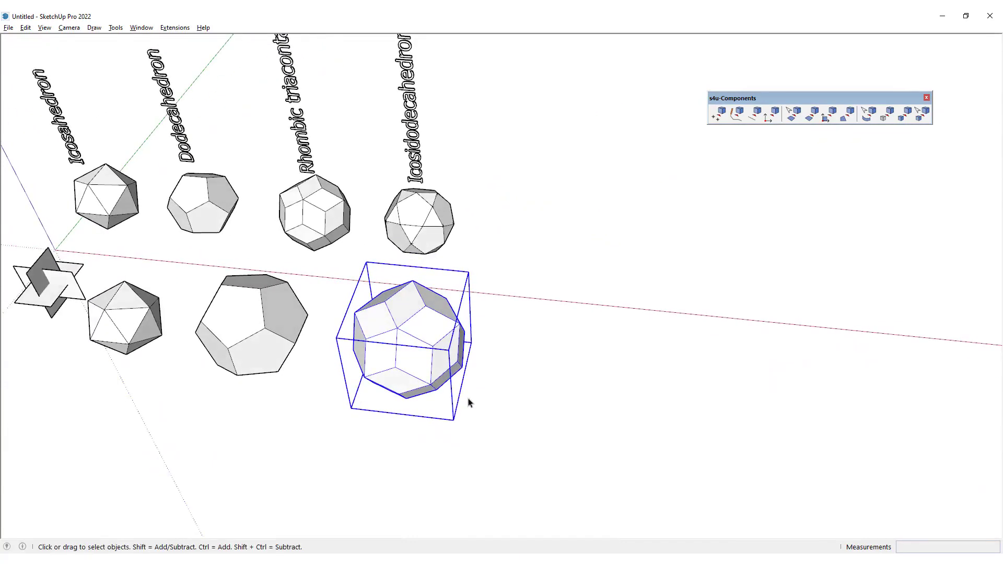
pyautogui.press('m')
pyautogui.press('ctrl')
pyautogui.click(387, 421)
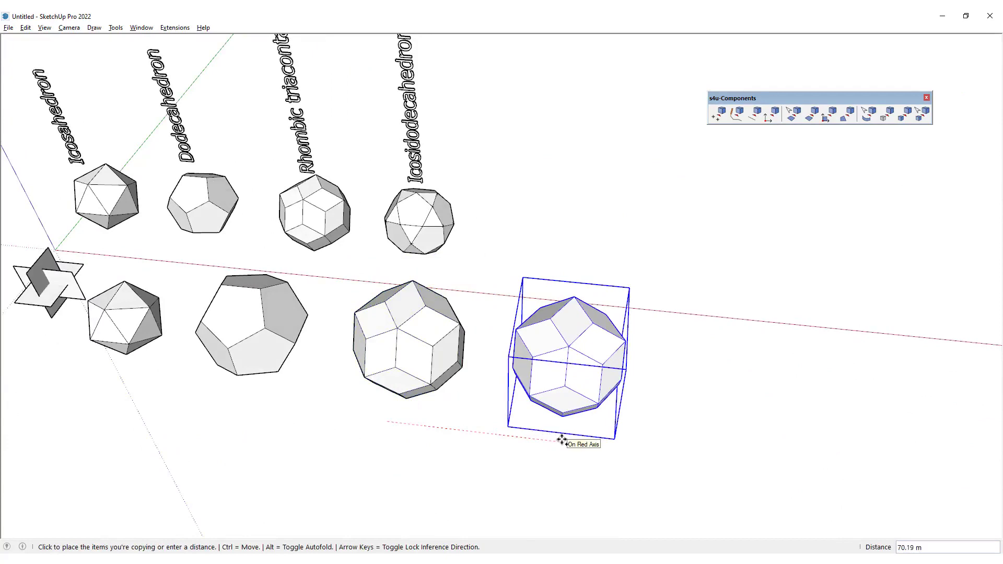
pyautogui.click(561, 440)
pyautogui.press('space')
# Step: Open the copied solid and convert all its rhombic faces into components
pyautogui.scroll(3, 574, 397)
pyautogui.doubleClick(561, 328)
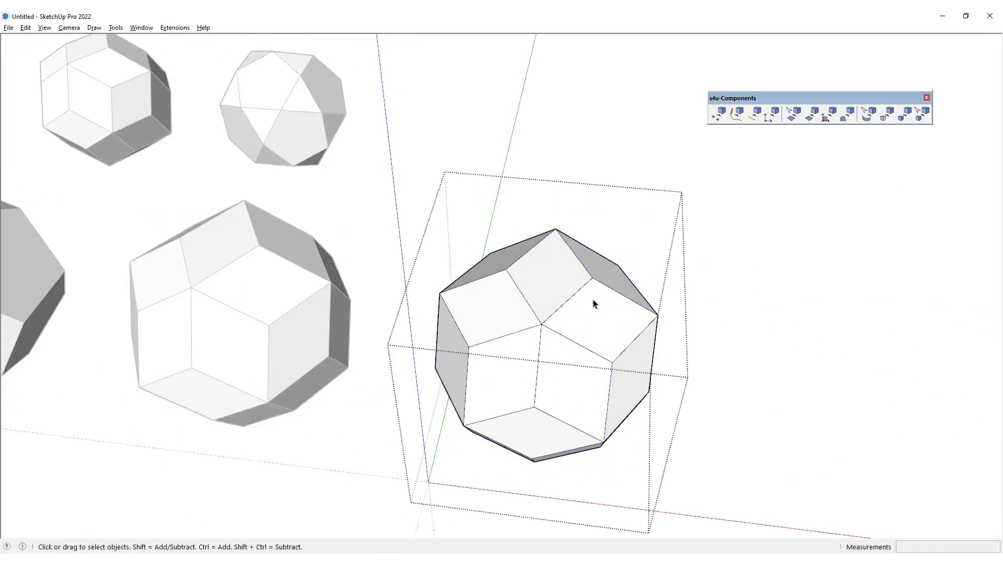
pyautogui.moveTo(594, 302); pyautogui.dragTo(574, 276, button='middle')
pyautogui.tripleClick(507, 263)
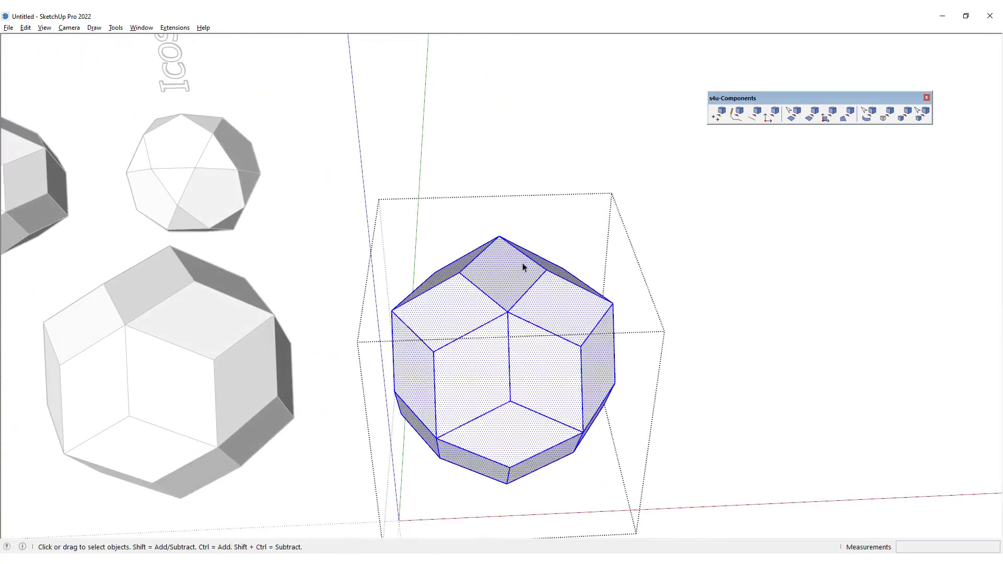
pyautogui.click(831, 116)
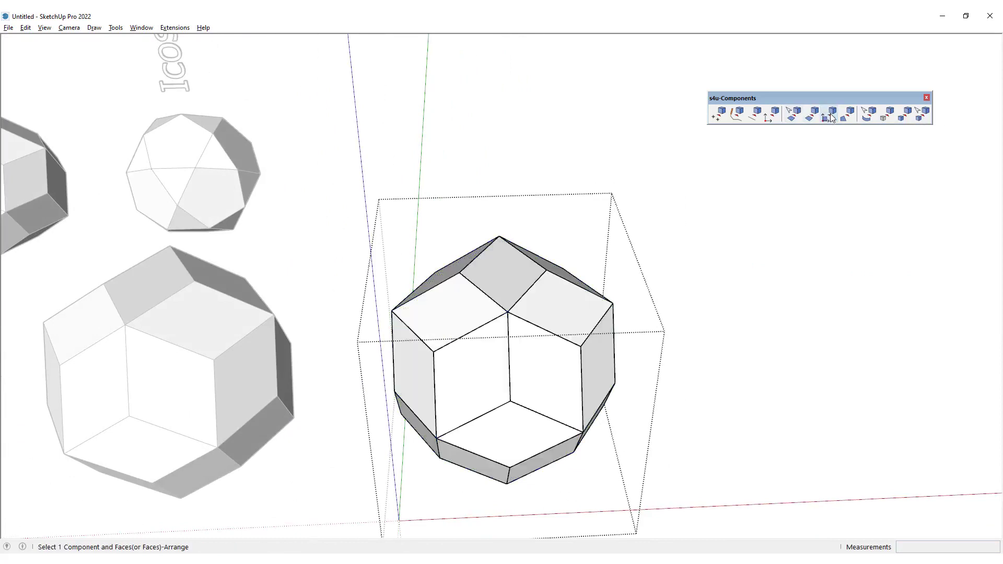
# Step: Open one rhombic face component and draw both diagonals between its opposite corners
pyautogui.moveTo(490, 269); pyautogui.dragTo(546, 361, button='middle')
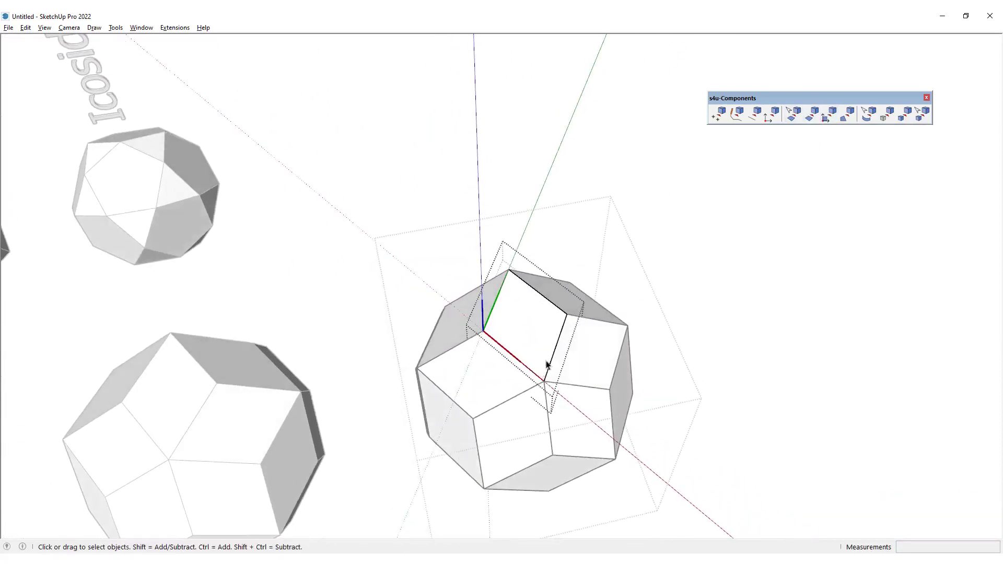
pyautogui.scroll(3, 544, 340)
pyautogui.press('l')
pyautogui.click(447, 328)
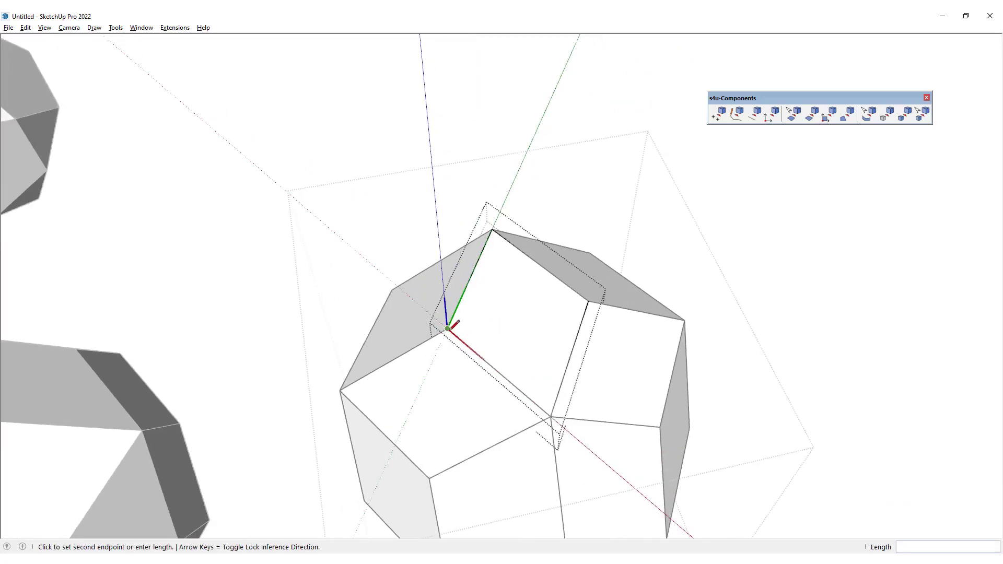
pyautogui.click(589, 301)
pyautogui.click(551, 416)
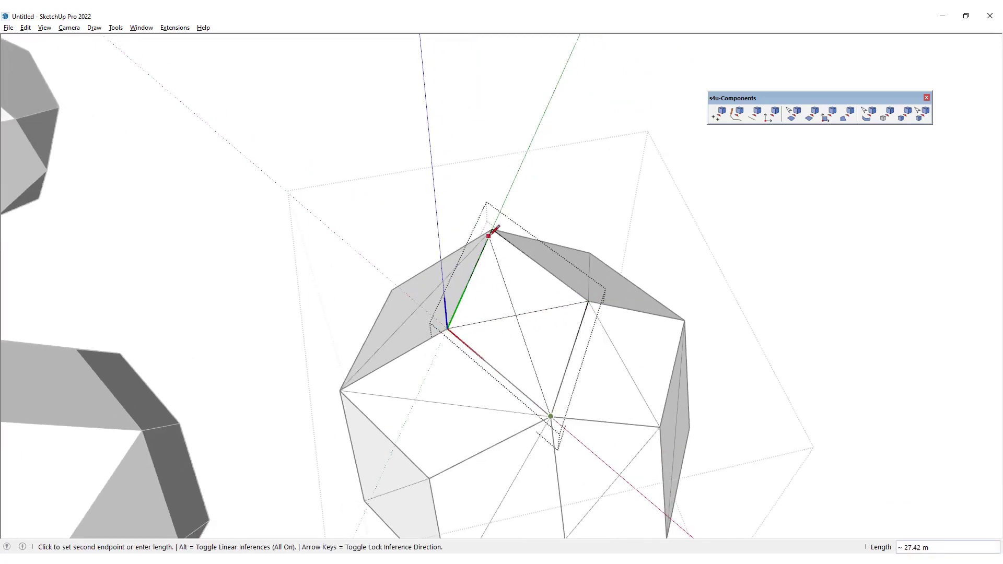
pyautogui.click(492, 230)
pyautogui.press('space')
# Step: Move the crossing point of the diagonals about 9.5 m outward along the face's blue axis to form a pyramid
pyautogui.moveTo(533, 283)
pyautogui.mouseDown(button='middle')
pyautogui.moveTo(526, 269)
pyautogui.moveTo(553, 240)
pyautogui.mouseUp(button='middle')
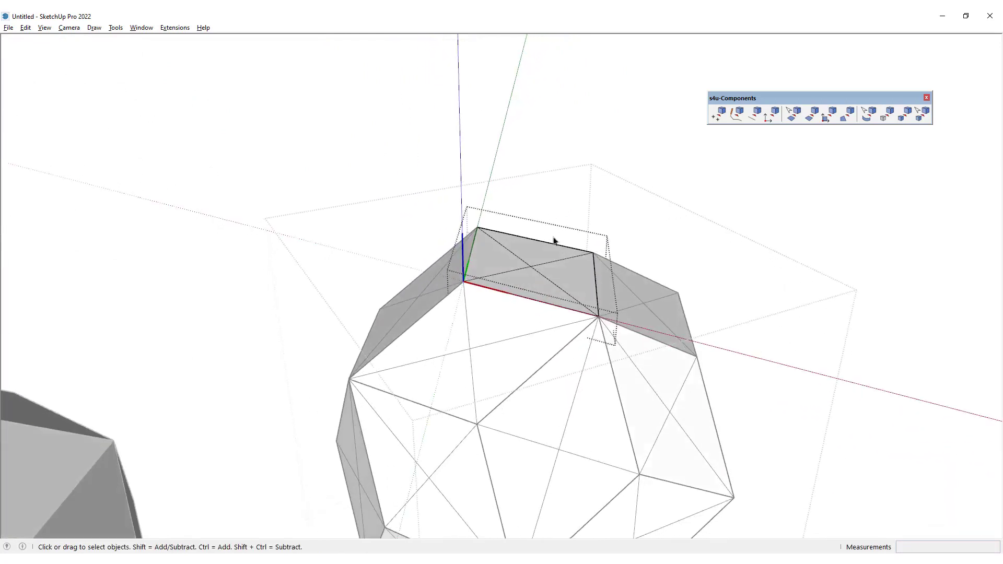
pyautogui.scroll(2, 416, 309)
pyautogui.moveTo(402, 198); pyautogui.dragTo(493, 313, button='middle')
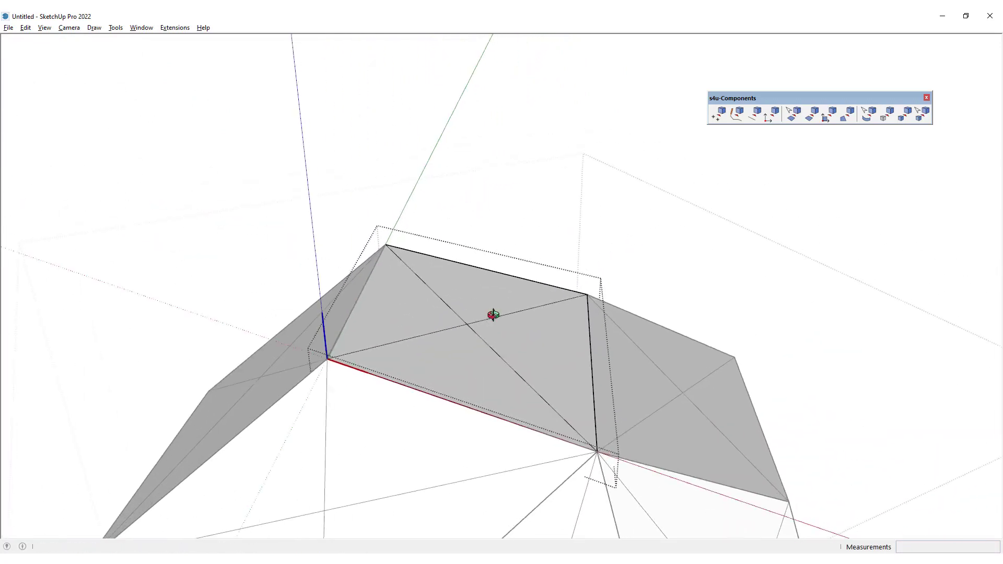
pyautogui.press('m')
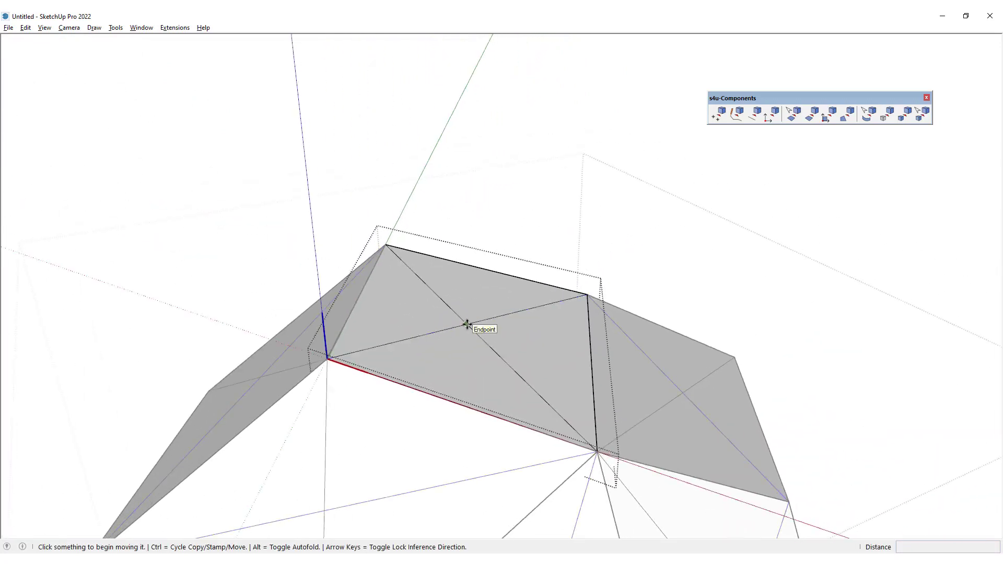
pyautogui.click(467, 324)
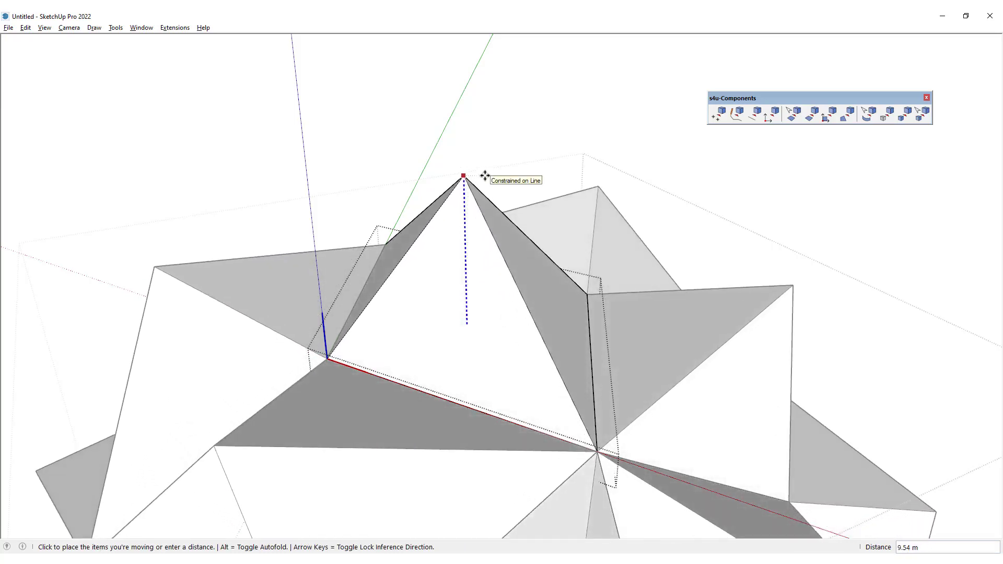
pyautogui.click(481, 179)
# Step: Leave the face component and connect five neighbouring pyramid tips with lines to form a pentagonal face
pyautogui.press('space')
pyautogui.scroll(-4, 484, 191)
pyautogui.scroll(-5, 484, 199)
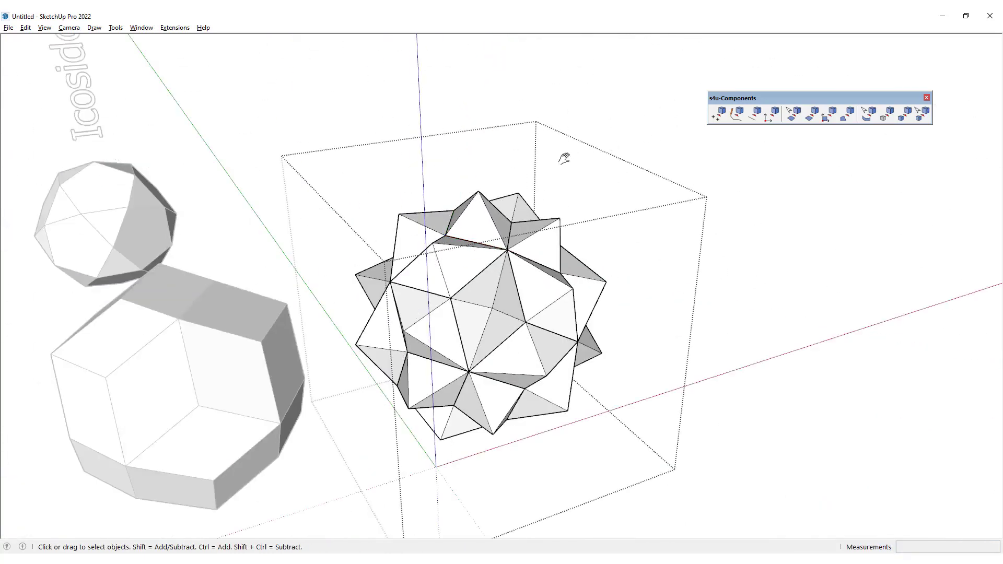
pyautogui.moveTo(564, 156); pyautogui.dragTo(504, 273, button='middle')
pyautogui.press('l')
pyautogui.scroll(3, 470, 196)
pyautogui.click(459, 209)
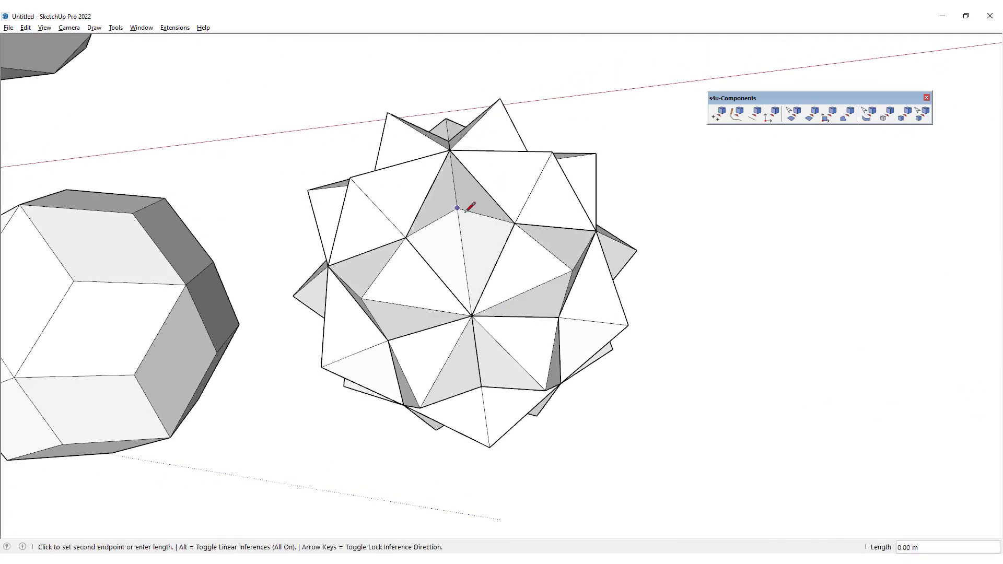
pyautogui.click(544, 390)
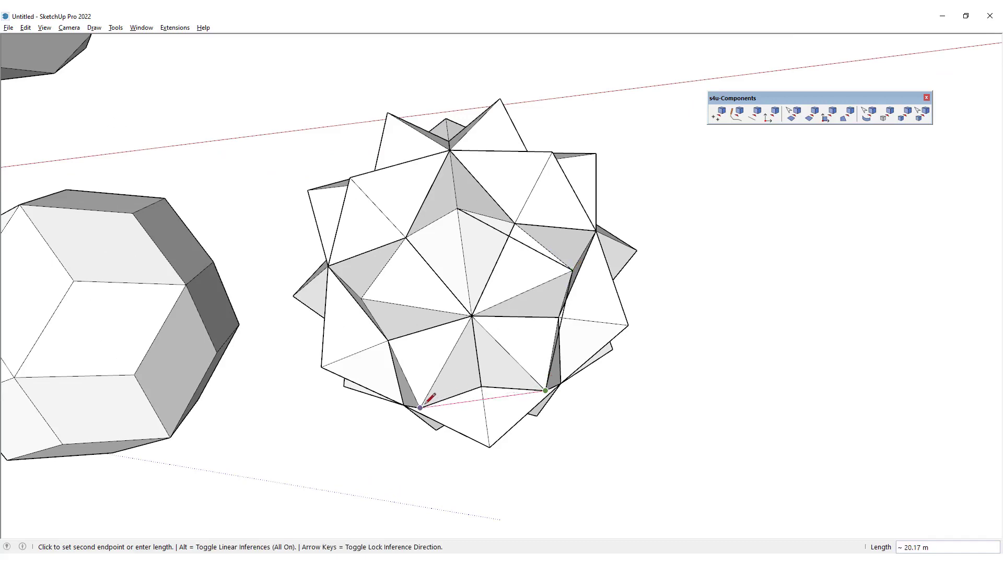
pyautogui.click(420, 408)
pyautogui.click(361, 299)
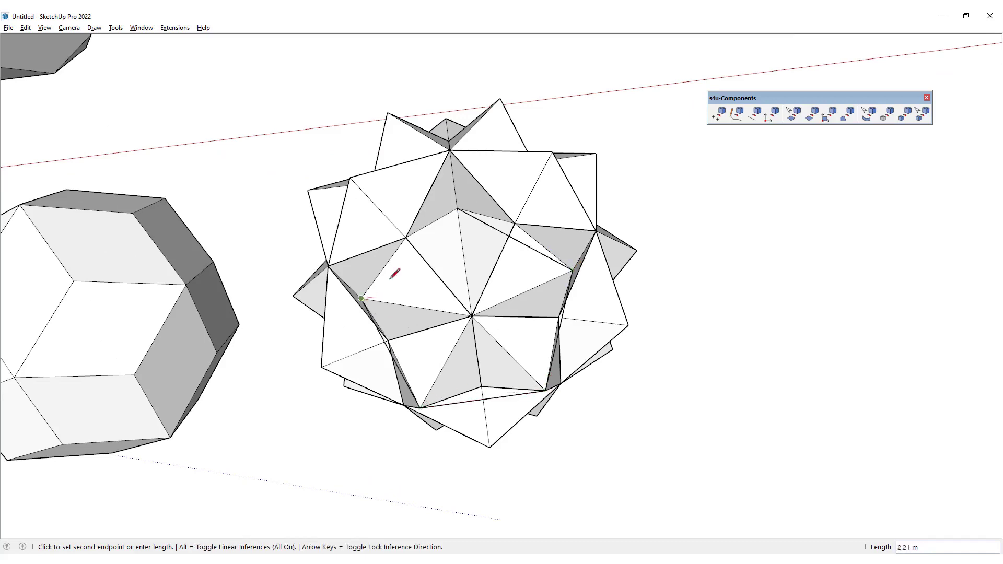
pyautogui.click(458, 208)
# Step: Draw a triangular face on one side of the pentagon and connect neighbouring pyramid tips into a second pentagonal face
pyautogui.click(349, 178)
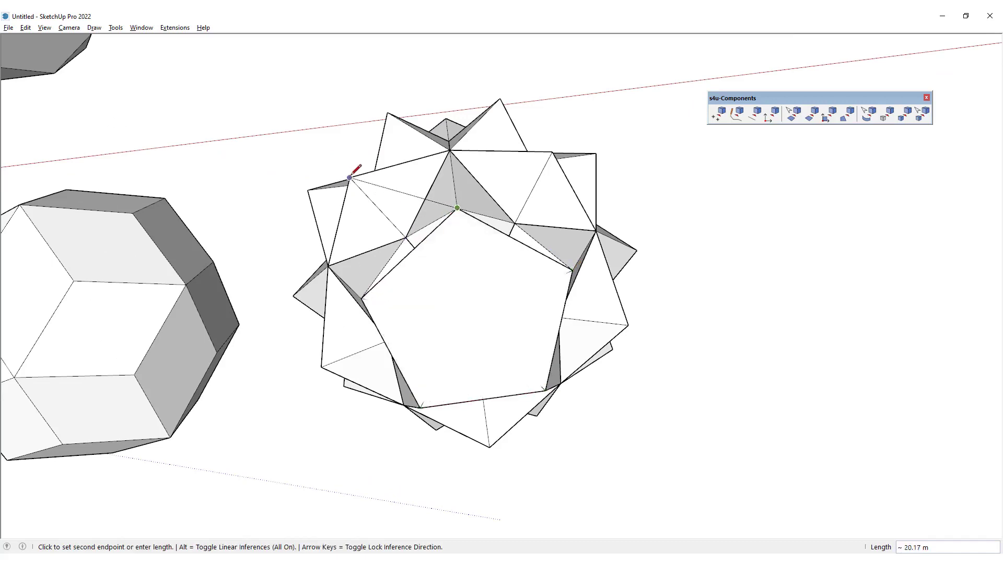
pyautogui.click(361, 299)
pyautogui.click(361, 299)
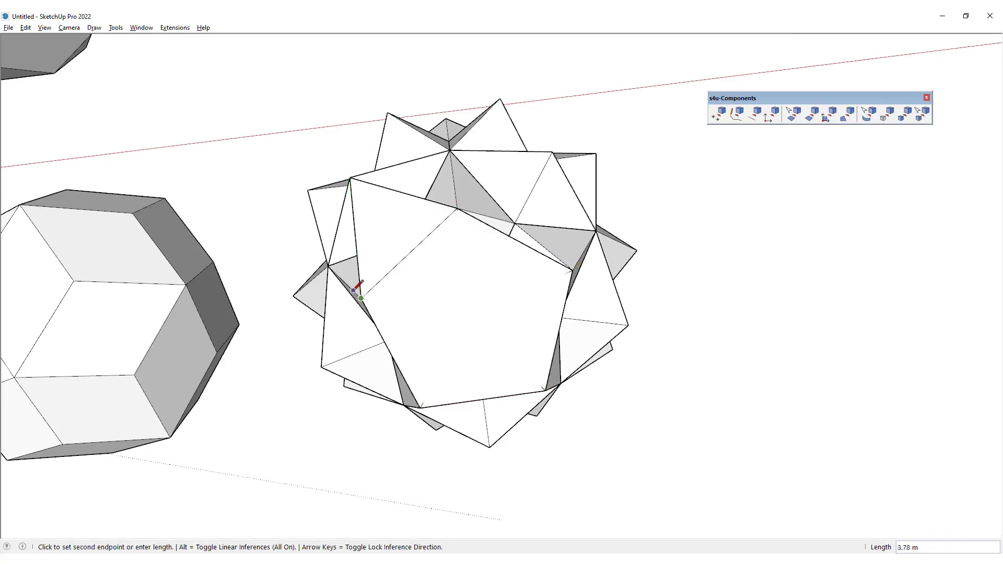
pyautogui.moveTo(358, 293); pyautogui.dragTo(559, 270, button='middle')
pyautogui.click(395, 461)
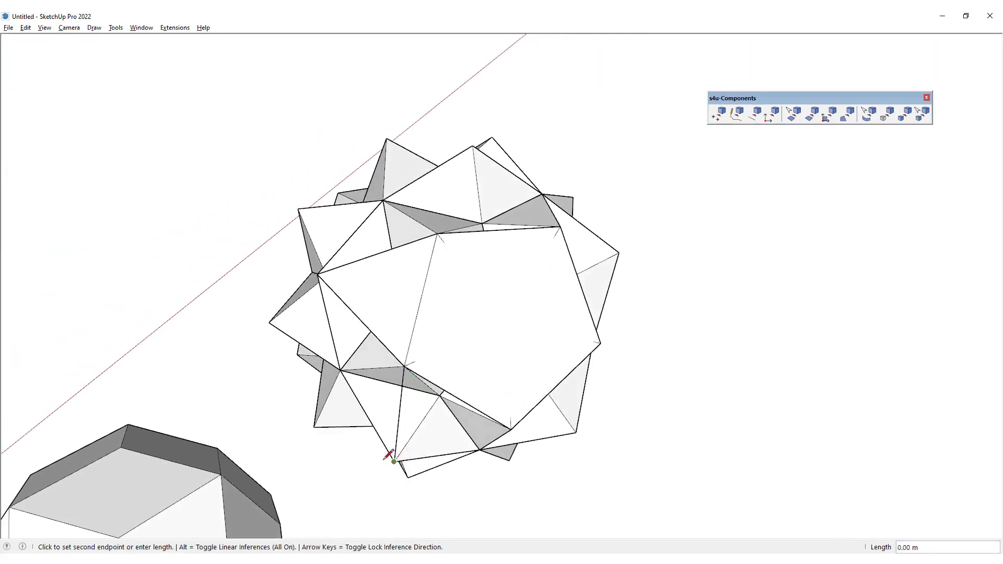
pyautogui.click(314, 427)
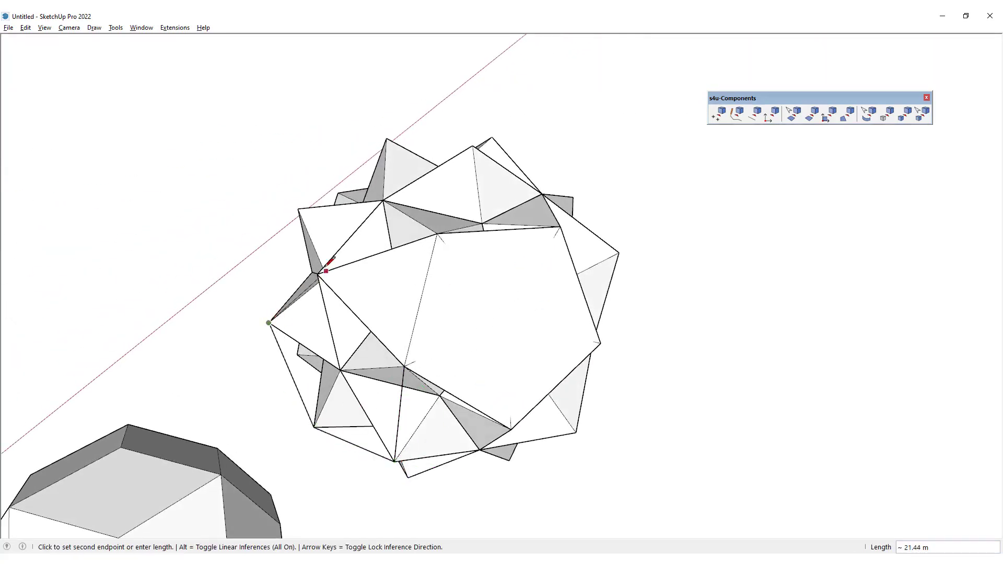
pyautogui.click(317, 273)
# Step: Examine how pentagons and triangles alternate on the small labelled icosidodecahedron, and return to the solid under construction
pyautogui.moveTo(318, 273); pyautogui.dragTo(125, 96, button='middle')
pyautogui.scroll(-3, 331, 215)
pyautogui.moveTo(331, 214); pyautogui.dragTo(380, 277, button='middle')
pyautogui.press('space')
pyautogui.scroll(6, 308, 245)
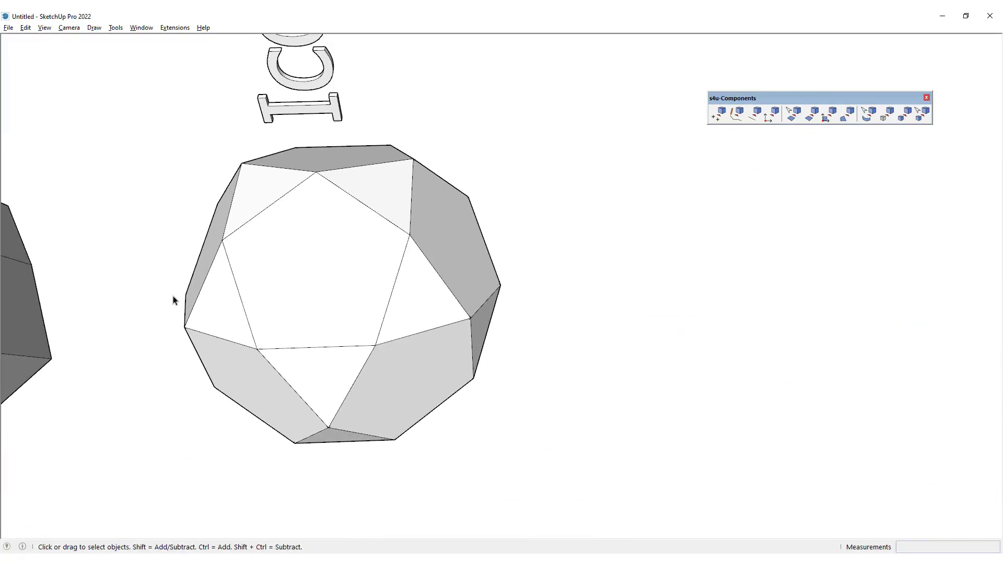
pyautogui.scroll(-7, 338, 176)
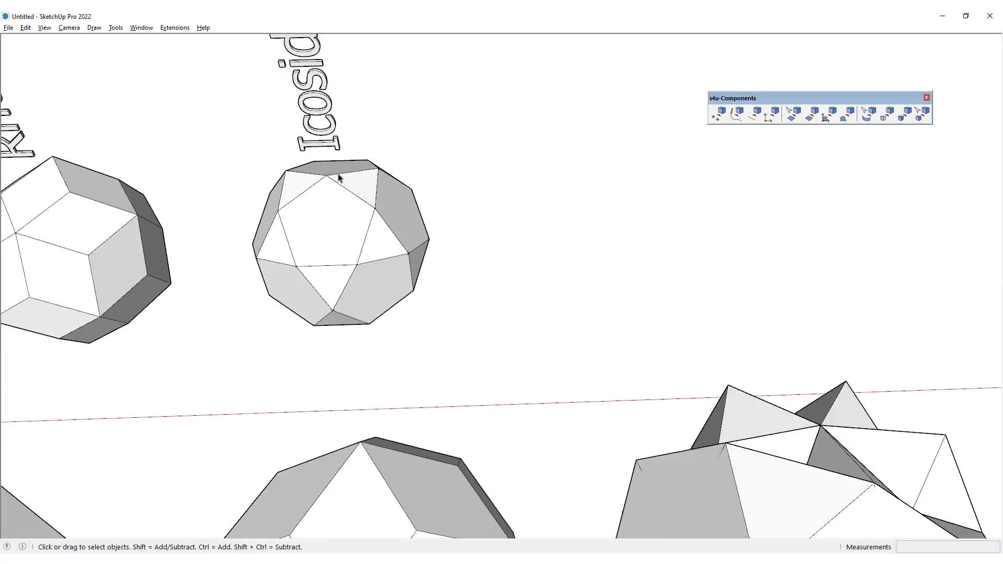
pyautogui.moveTo(450, 235); pyautogui.dragTo(539, 287, button='middle')
pyautogui.scroll(4, 475, 356)
# Step: Close the triangular gap between the two pentagons and connect more pyramid tips into another pentagon with its adjoining triangle
pyautogui.press('l')
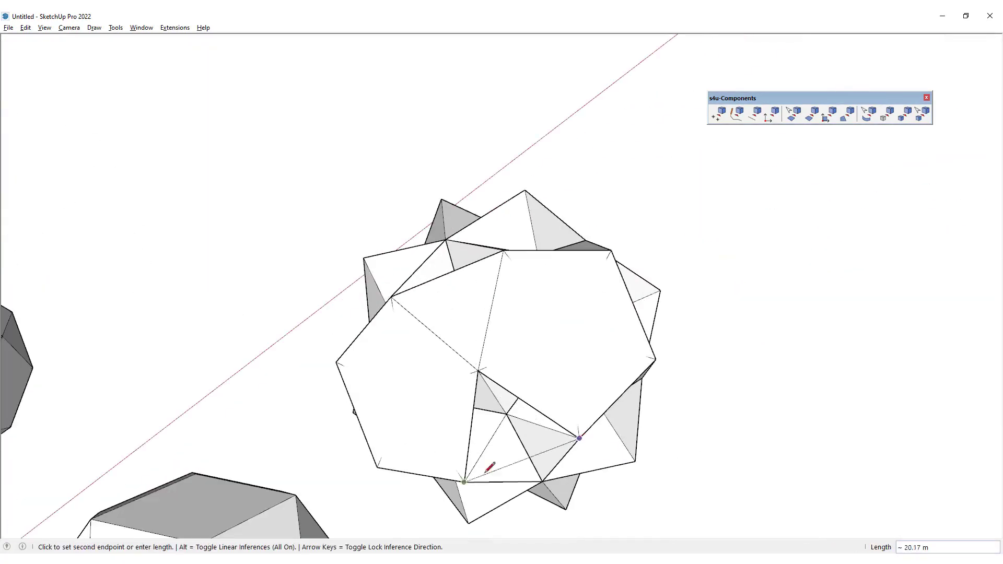
pyautogui.moveTo(470, 519)
pyautogui.mouseDown(button='middle')
pyautogui.moveTo(406, 192)
pyautogui.moveTo(392, 490)
pyautogui.mouseUp(button='middle')
pyautogui.click(382, 491)
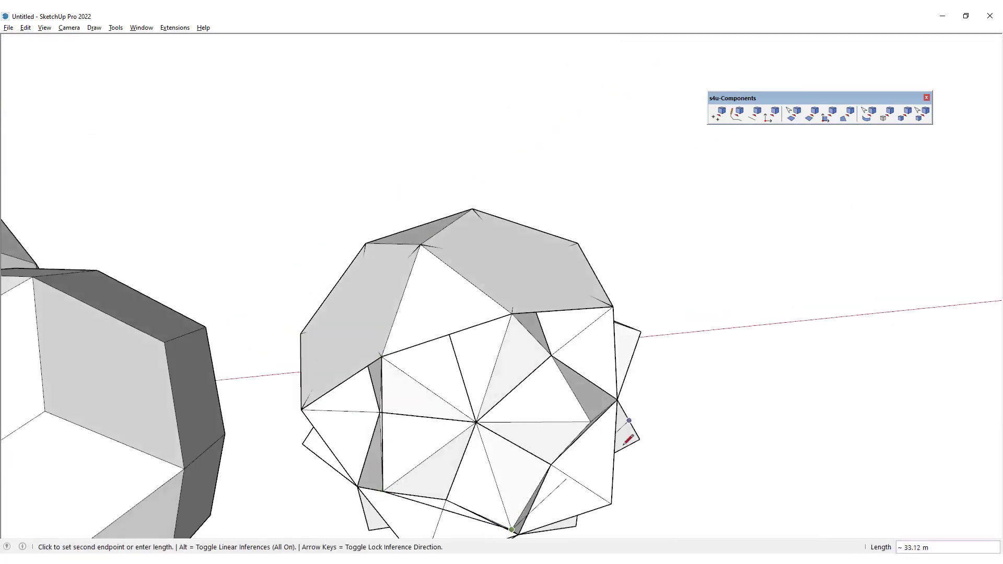
pyautogui.click(524, 327)
pyautogui.scroll(-3, 444, 421)
pyautogui.click(442, 415)
pyautogui.click(392, 371)
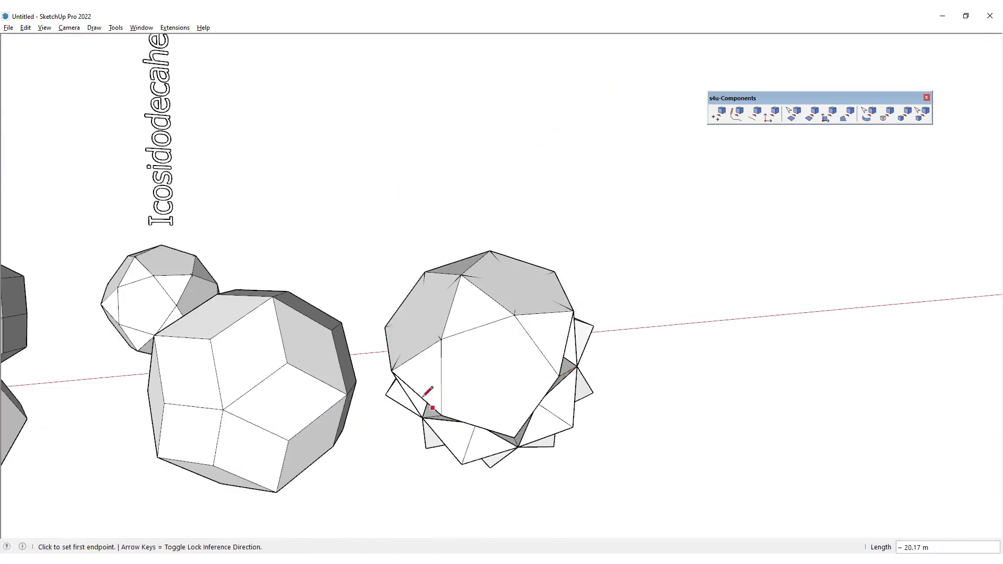
# Step: Connect the lower pyramid tips with lines to form one more pentagonal face and the triangular face beside it
pyautogui.click(441, 416)
pyautogui.click(462, 464)
pyautogui.click(425, 448)
pyautogui.click(386, 395)
pyautogui.click(514, 438)
pyautogui.click(462, 465)
# Step: Draw lines between the next exposed pyramid tips to close the triangular gaps bordering the finished pentagons
pyautogui.moveTo(585, 428)
pyautogui.mouseDown(button='middle')
pyautogui.moveTo(515, 372)
pyautogui.moveTo(514, 314)
pyautogui.mouseUp(button='middle')
pyautogui.click(547, 299)
pyautogui.moveTo(604, 358)
pyautogui.mouseDown(button='middle')
pyautogui.moveTo(585, 439)
pyautogui.moveTo(587, 427)
pyautogui.mouseUp(button='middle')
pyautogui.click(578, 454)
pyautogui.click(578, 454)
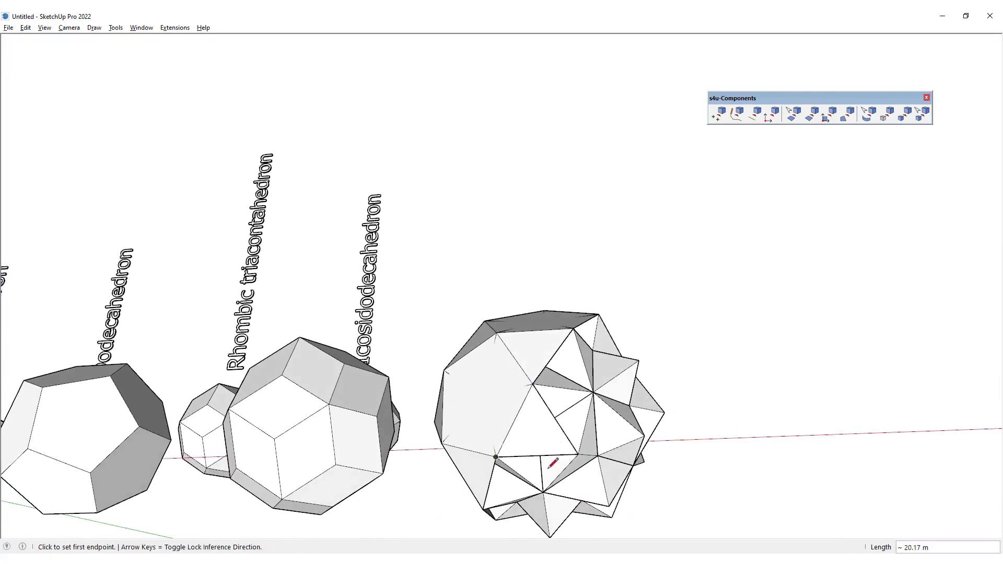
pyautogui.click(483, 509)
# Step: Connect the four open pyramid tips and the adjacent triangle corner into a pentagonal face on the solid's unfinished end
pyautogui.scroll(-2, 455, 308)
pyautogui.moveTo(454, 309); pyautogui.dragTo(418, 360, button='middle')
pyautogui.scroll(2, 486, 397)
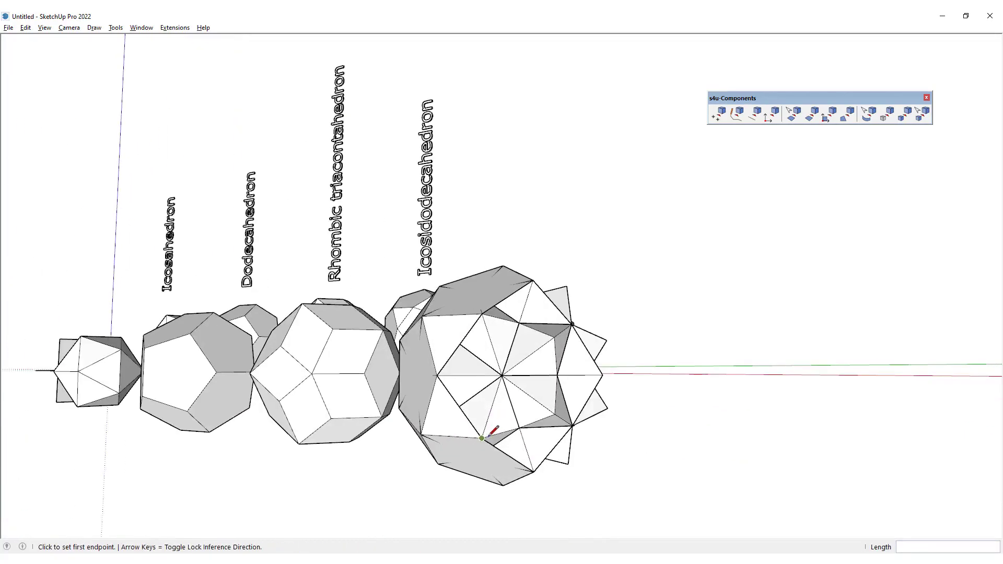
pyautogui.click(482, 438)
pyautogui.click(555, 415)
pyautogui.click(555, 337)
pyautogui.click(482, 314)
# Step: Add the connecting lines beside the new pentagon to fill the neighbouring triangular faces
pyautogui.moveTo(487, 314); pyautogui.dragTo(418, 360, button='middle')
pyautogui.click(467, 451)
pyautogui.click(467, 391)
pyautogui.click(467, 390)
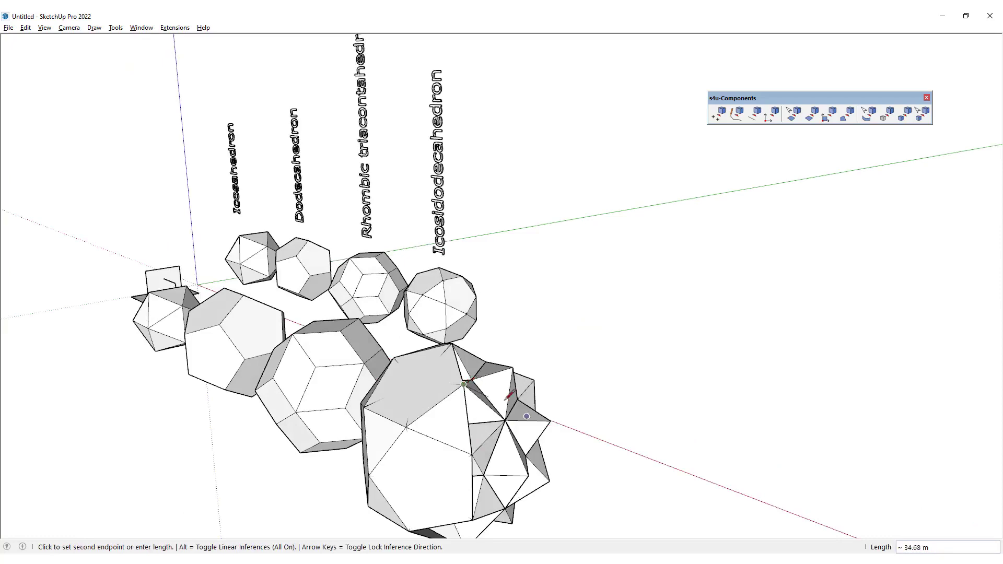
pyautogui.moveTo(467, 390); pyautogui.dragTo(335, 423, button='middle')
pyautogui.click(347, 416)
pyautogui.moveTo(384, 388); pyautogui.dragTo(296, 514, button='middle')
pyautogui.click(256, 368)
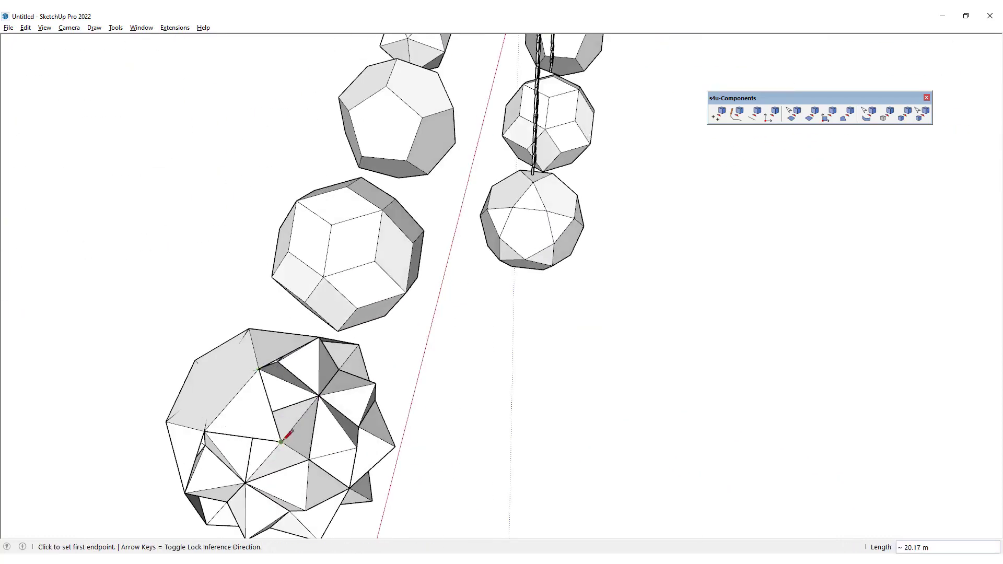
# Step: Extend the outline from the finished triangle's corner across two more pyramid tips to close the adjacent pentagonal face
pyautogui.click(281, 442)
pyautogui.moveTo(357, 462); pyautogui.dragTo(344, 420, button='middle')
pyautogui.click(345, 424)
pyautogui.click(369, 366)
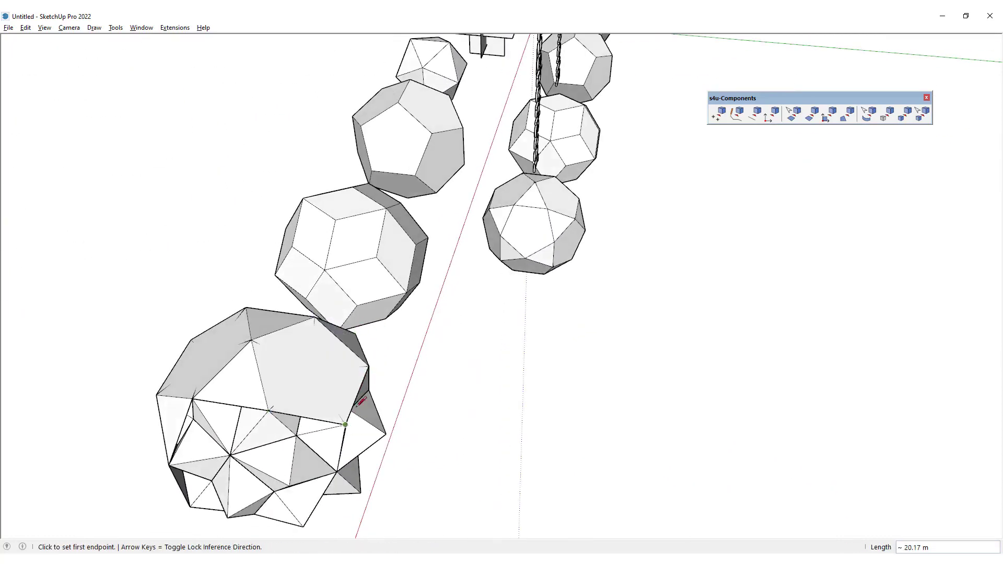
# Step: Draw another pentagonal face on the uncovered far side and the triangular face along its lower edge
pyautogui.moveTo(399, 391); pyautogui.dragTo(386, 356, button='middle')
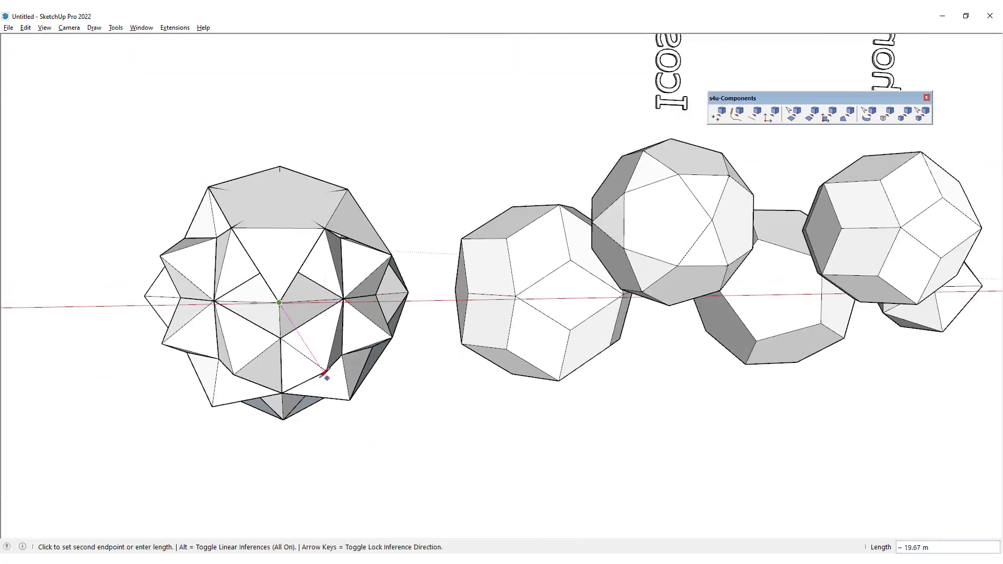
pyautogui.click(393, 337)
pyautogui.click(392, 256)
pyautogui.moveTo(391, 255); pyautogui.dragTo(376, 220, button='middle')
pyautogui.click(393, 319)
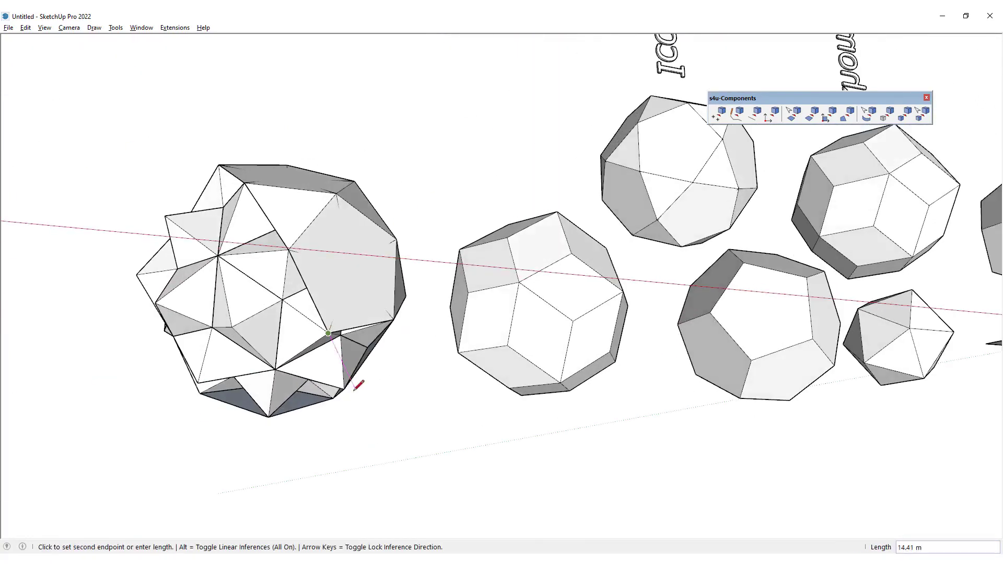
pyautogui.click(343, 389)
pyautogui.click(328, 333)
# Step: Join further exposed pyramid tips with edges to continue the shell toward the solid's underside
pyautogui.moveTo(197, 287); pyautogui.dragTo(263, 214, button='middle')
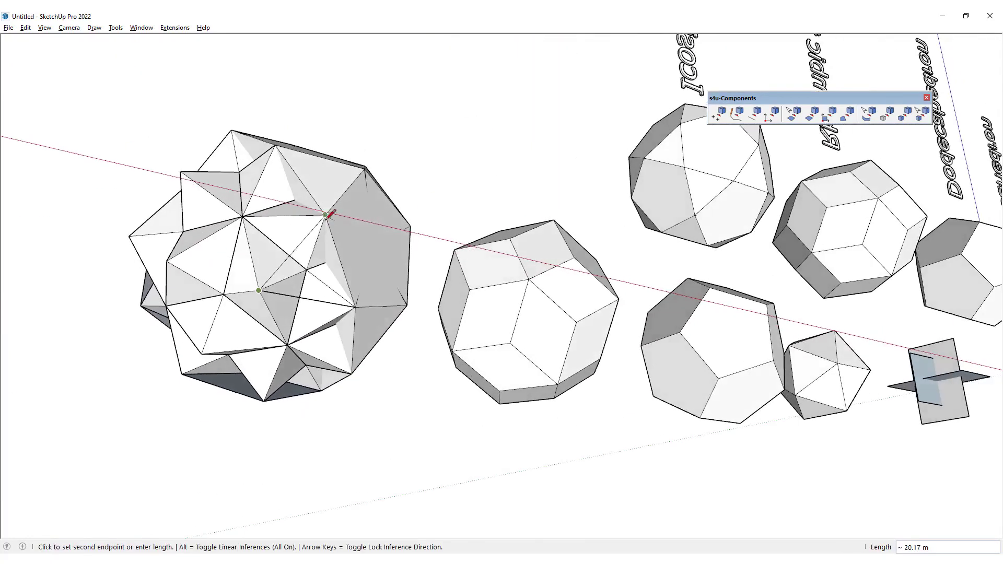
pyautogui.click(259, 290)
pyautogui.click(166, 261)
pyautogui.moveTo(275, 141); pyautogui.dragTo(363, 250, button='middle')
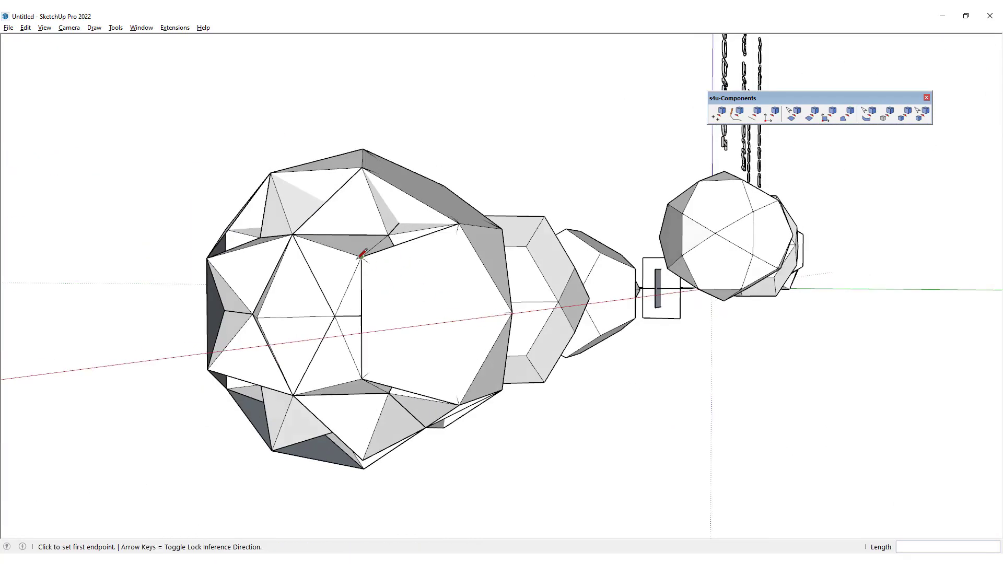
pyautogui.moveTo(365, 156); pyautogui.dragTo(477, 359, button='middle')
pyautogui.moveTo(261, 380); pyautogui.dragTo(399, 291, button='middle')
# Step: Outline the pentagonal face on the underside by connecting its five surrounding pyramid tips
pyautogui.click(276, 309)
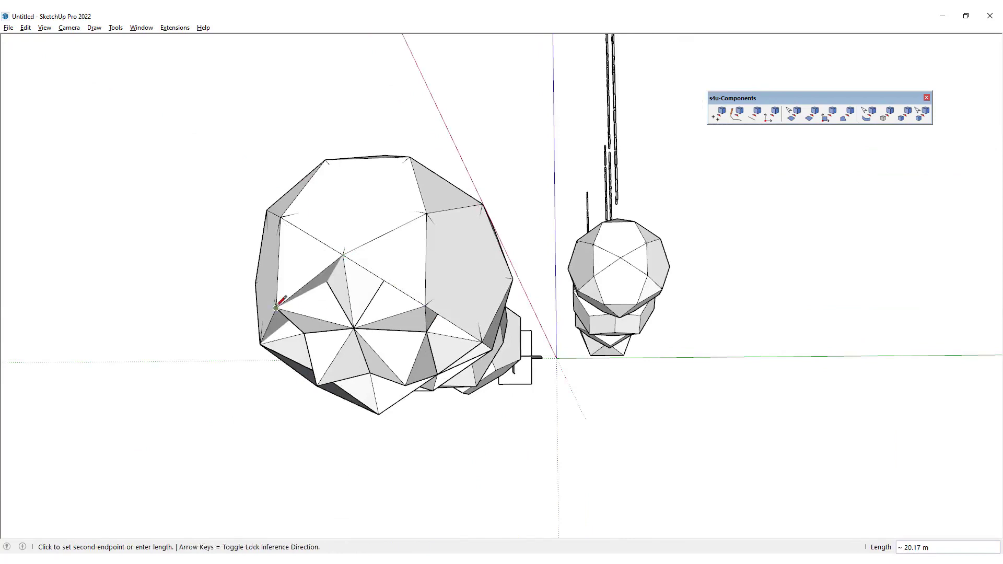
pyautogui.click(275, 308)
pyautogui.click(317, 385)
pyautogui.click(316, 386)
pyautogui.click(405, 385)
pyautogui.click(405, 386)
pyautogui.click(426, 318)
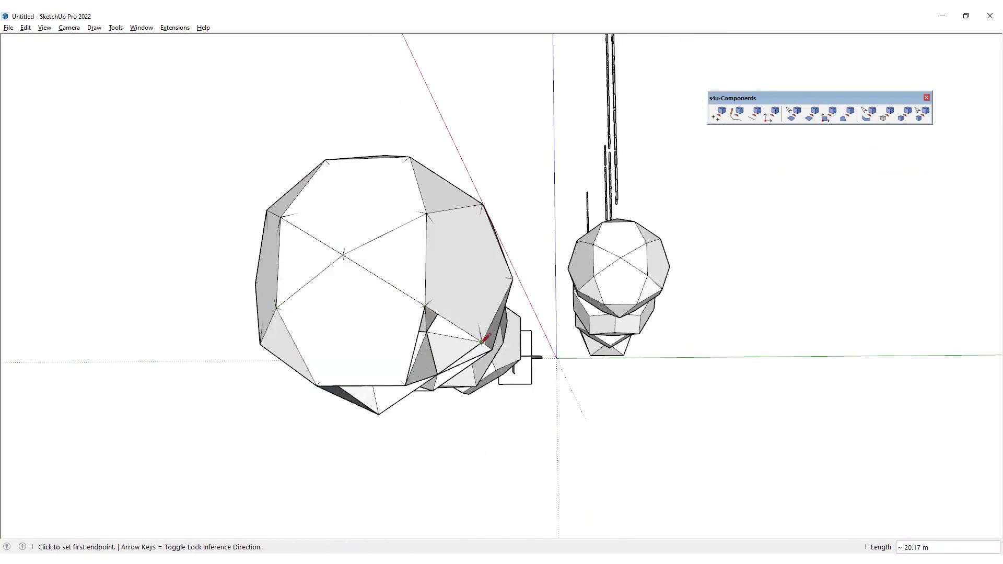
# Step: Connect the last two unjoined pyramid tips to close the remaining opening in the shell
pyautogui.moveTo(418, 339); pyautogui.dragTo(405, 179, button='middle')
pyautogui.click(360, 287)
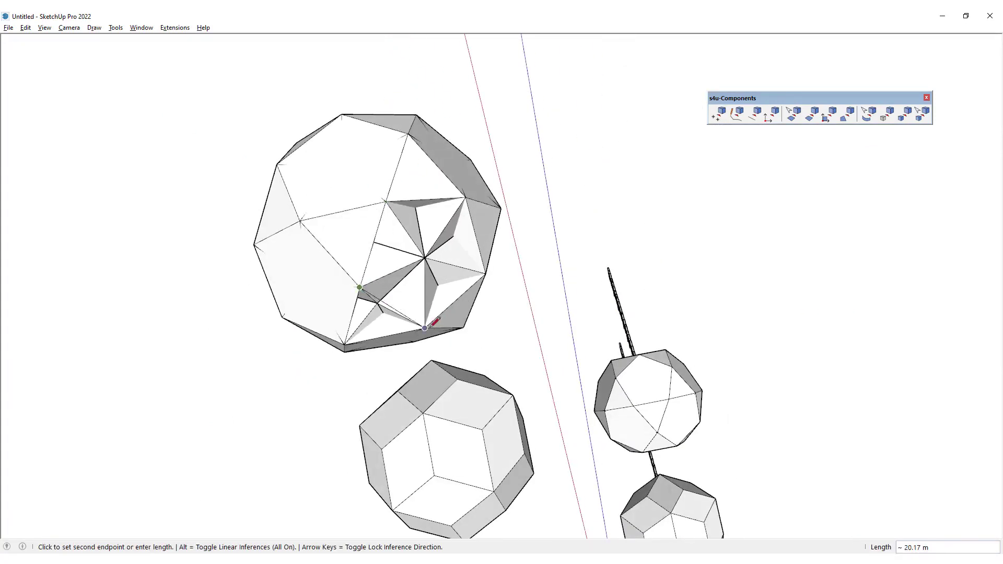
pyautogui.click(425, 328)
pyautogui.moveTo(425, 328)
pyautogui.mouseDown(button='middle')
pyautogui.moveTo(177, 457)
pyautogui.moveTo(585, 256)
pyautogui.moveTo(634, 486)
pyautogui.mouseUp(button='middle')
# Step: Select all connected faces and edges of the completed outer shell and make them a group
pyautogui.press('space')
pyautogui.tripleClick(604, 235)
pyautogui.scroll(-3, 604, 235)
pyautogui.scroll(3, 584, 304)
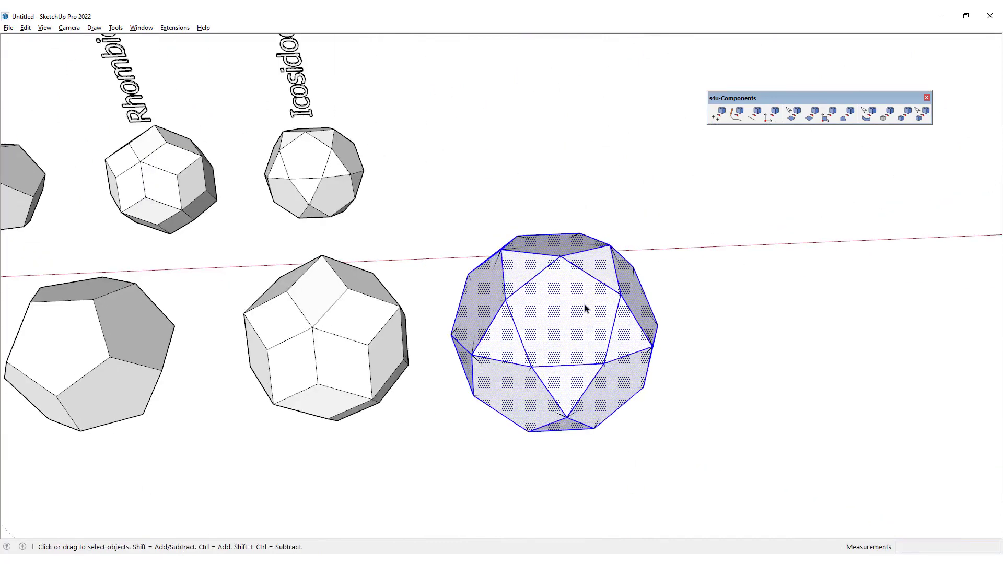
pyautogui.hotkey('ctrl', 'g')
pyautogui.keyDown('shift'); pyautogui.moveTo(608, 301); pyautogui.dragTo(514, 282, button='middle'); pyautogui.keyUp('shift')
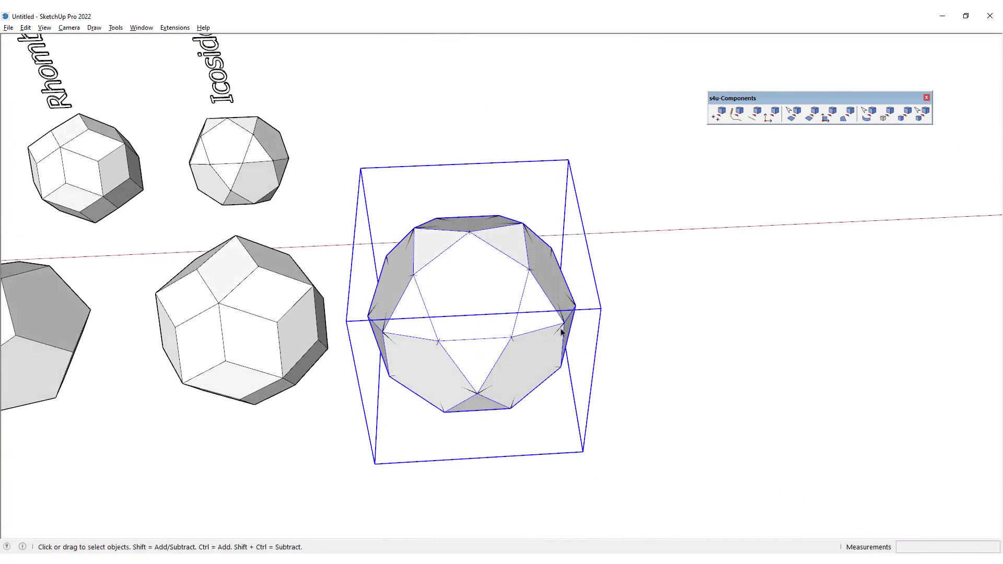
# Step: Move the grouped icosidodecahedron away from the pyramid-covered solid along the red axis and delete that solid
pyautogui.press('m')
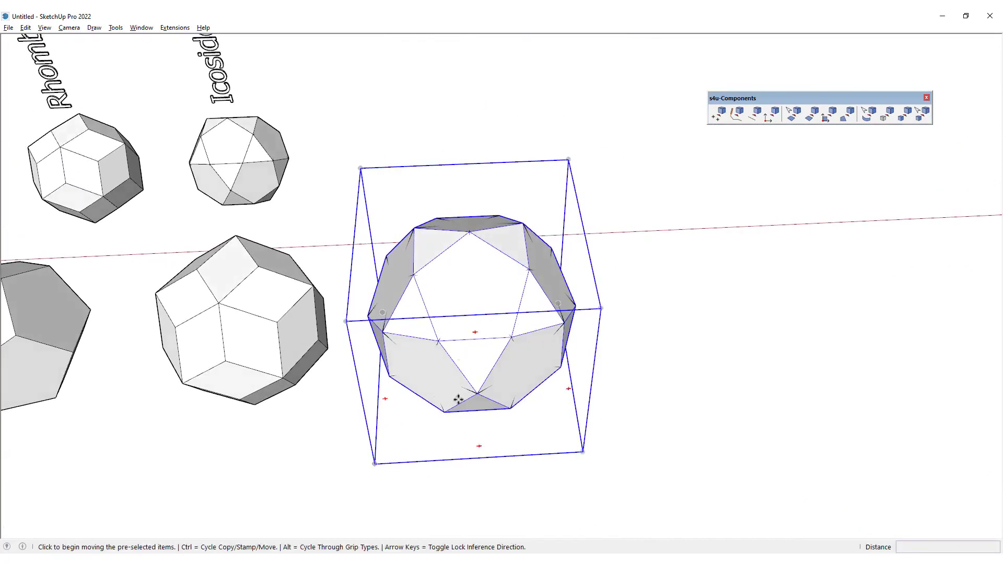
pyautogui.moveTo(500, 248); pyautogui.dragTo(425, 392, button='middle')
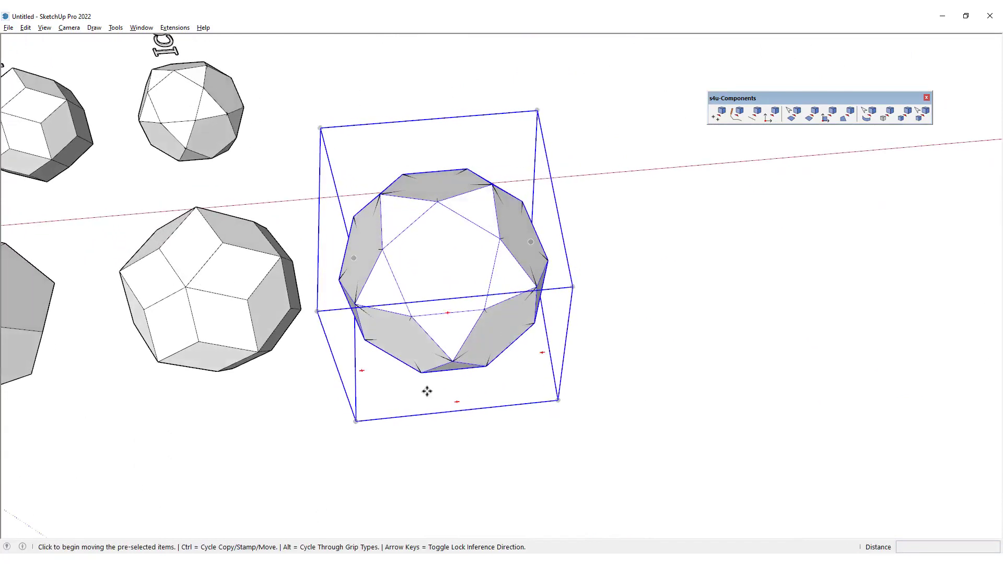
pyautogui.click(421, 394)
pyautogui.click(667, 365)
pyautogui.press('space')
pyautogui.click(437, 255)
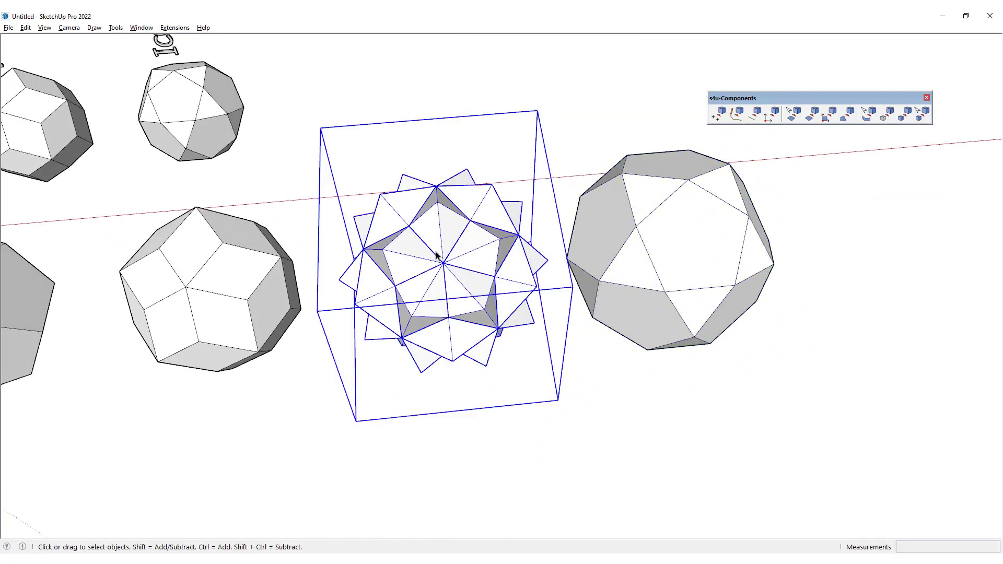
pyautogui.press('Delete')
# Step: Move the icosidodecahedron back along the red axis, closer to the large rhombic triacontahedron
pyautogui.click(643, 216)
pyautogui.press('m')
pyautogui.click(741, 396)
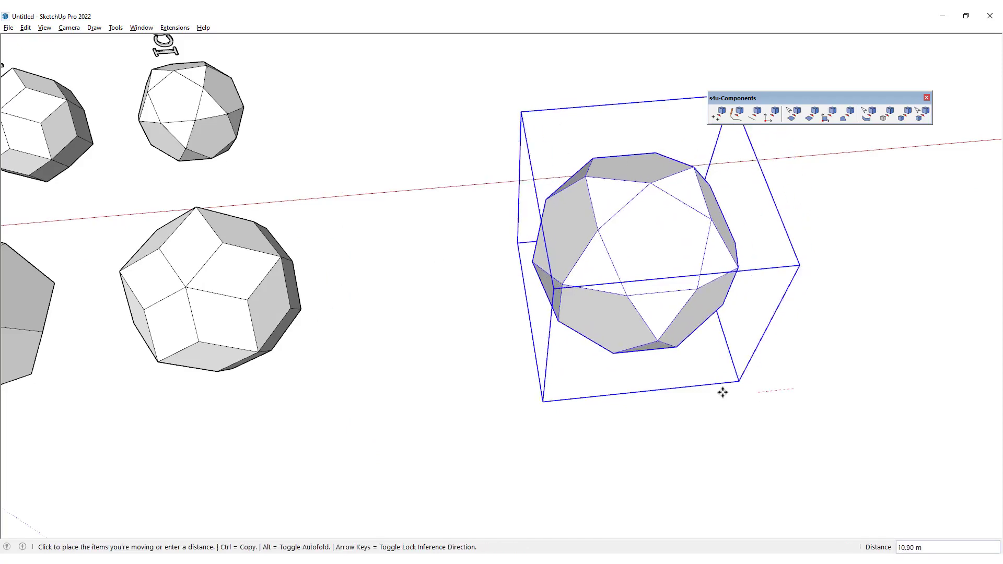
pyautogui.click(605, 408)
pyautogui.press('space')
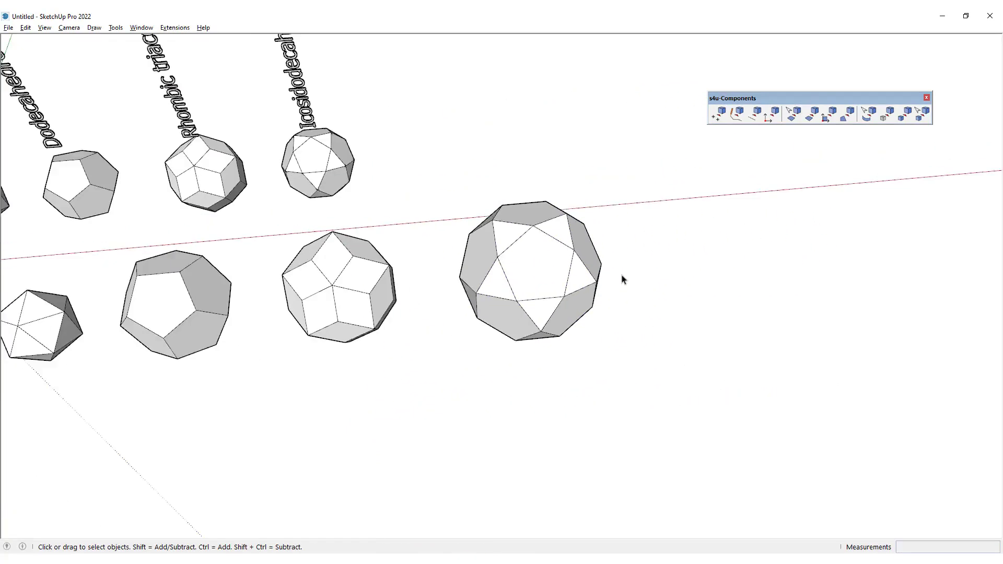
# Step: Review the whole row of finished polyhedra, the golden rectangles and the labelled reference solids from several angles
pyautogui.scroll(-5, 622, 278)
pyautogui.moveTo(701, 301); pyautogui.dragTo(681, 180, button='middle')
pyautogui.scroll(4, 341, 405)
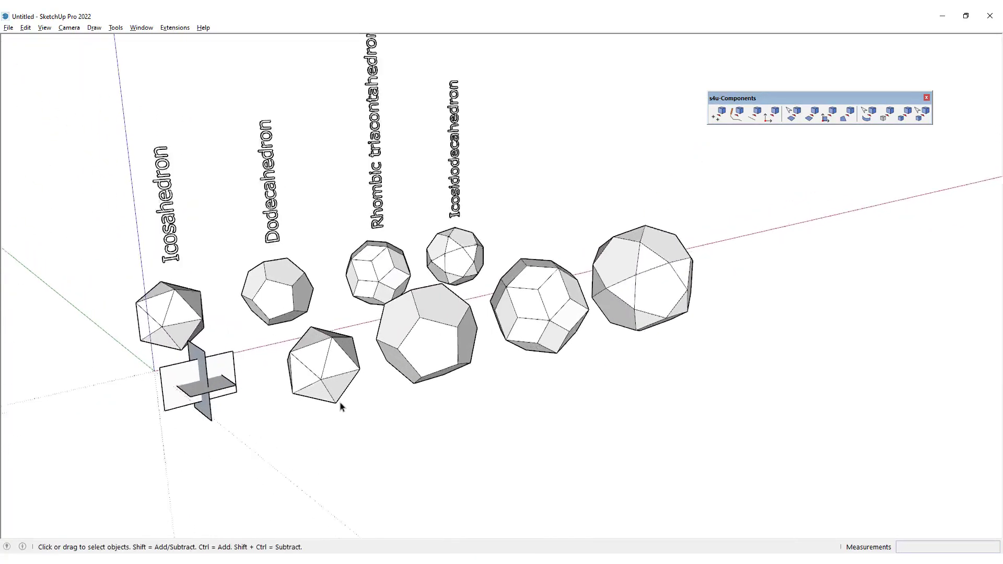
pyautogui.moveTo(364, 374); pyautogui.dragTo(303, 359, button='middle')
pyautogui.scroll(3, 302, 360)
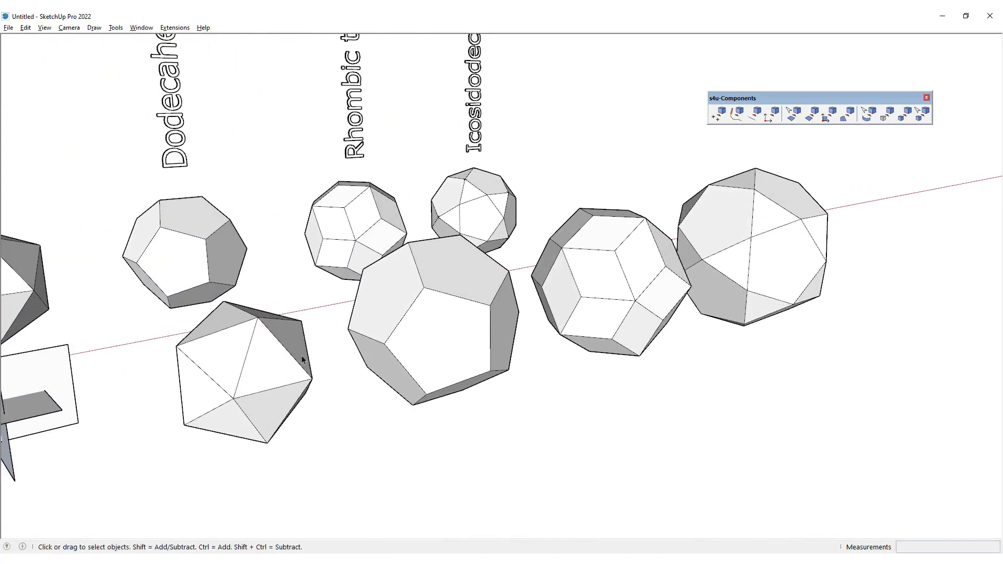
pyautogui.scroll(-5, 547, 271)
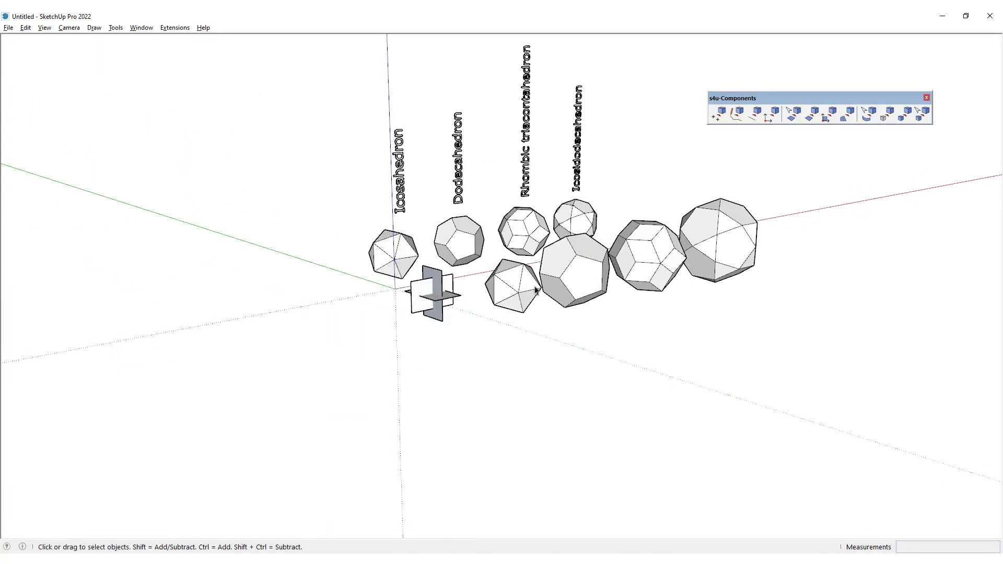
pyautogui.moveTo(547, 271); pyautogui.dragTo(318, 313, button='middle')
pyautogui.scroll(6, 506, 331)
pyautogui.scroll(3, 320, 312)
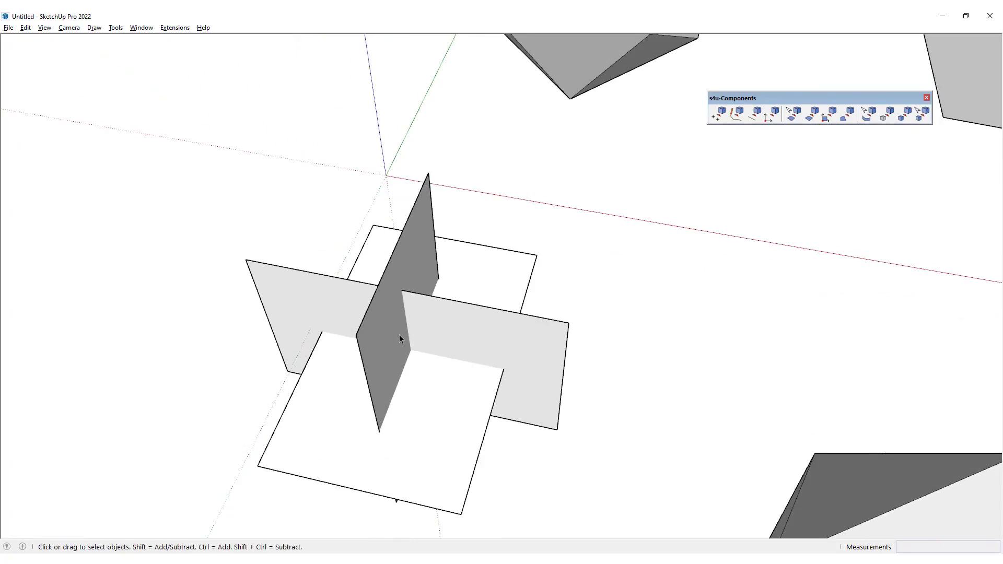
pyautogui.moveTo(439, 324); pyautogui.dragTo(614, 165, button='middle')
pyautogui.scroll(-8, 344, 278)
pyautogui.keyDown('shift'); pyautogui.moveTo(557, 257); pyautogui.dragTo(246, 301, button='middle'); pyautogui.keyUp('shift')
pyautogui.scroll(5, 493, 280)
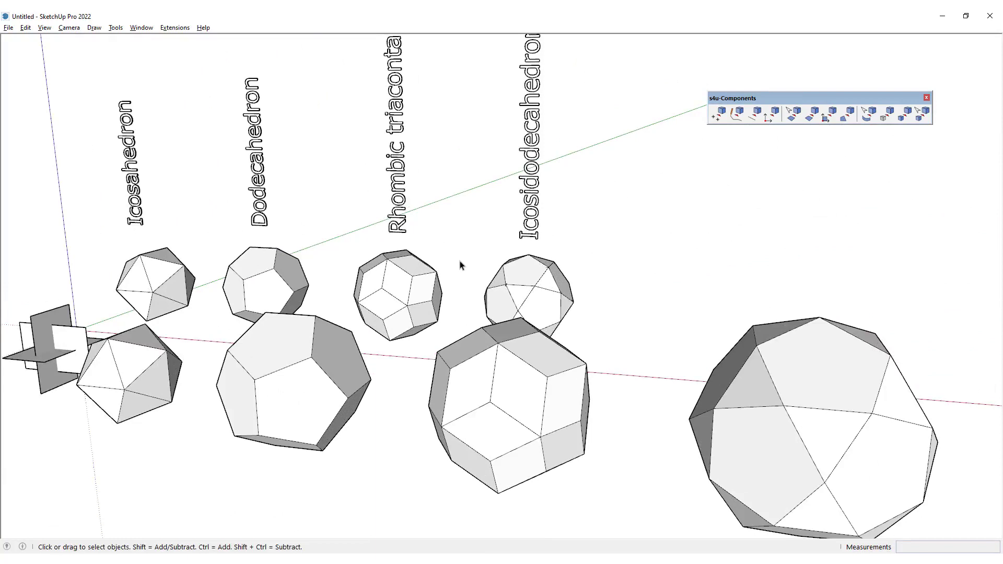
pyautogui.scroll(-5, 460, 264)
pyautogui.moveTo(460, 265); pyautogui.dragTo(459, 303, button='middle')
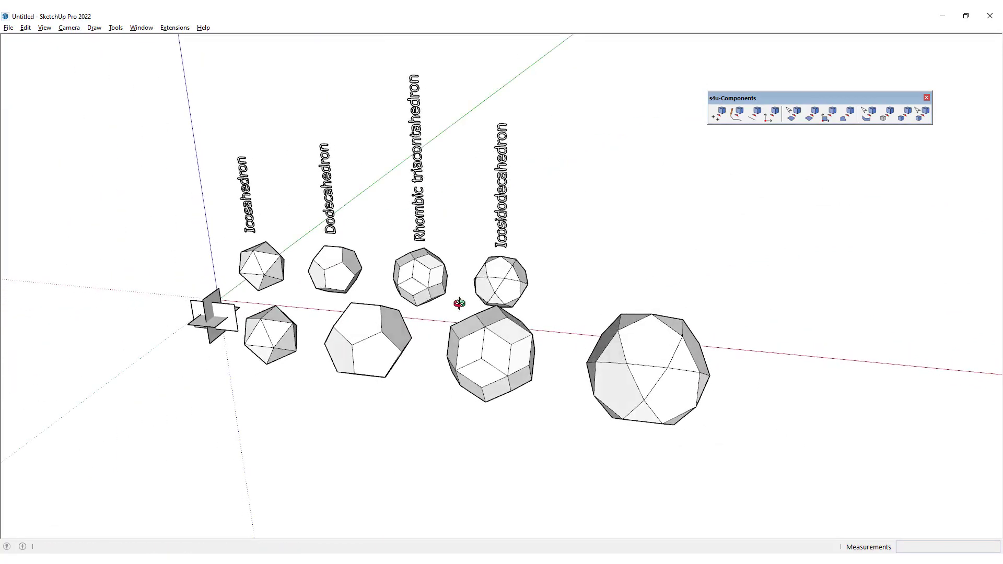